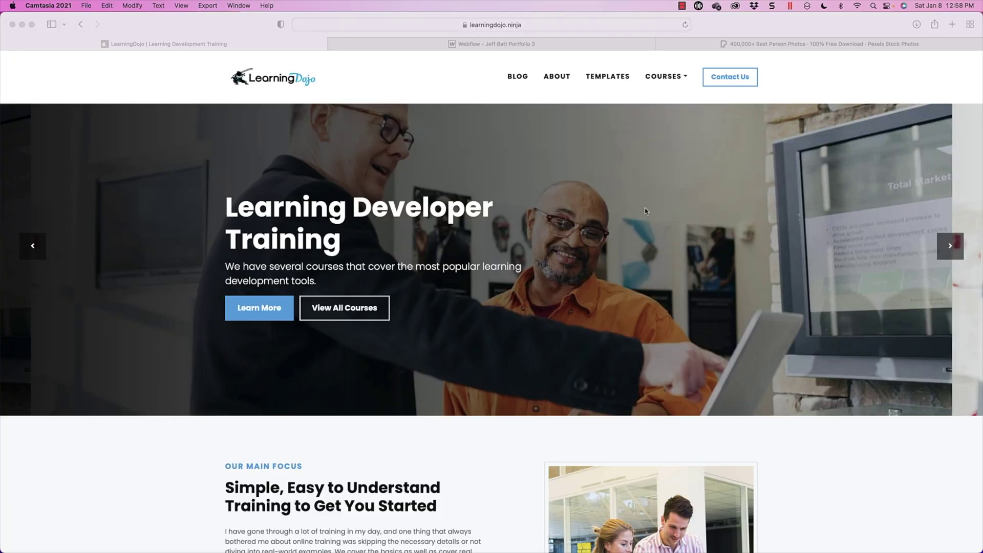
Bring Safari forward and go from the LearningDojo Blog to the Templates page, scrolling through it
{"action": "left_click", "coordinate": [412, 92]}
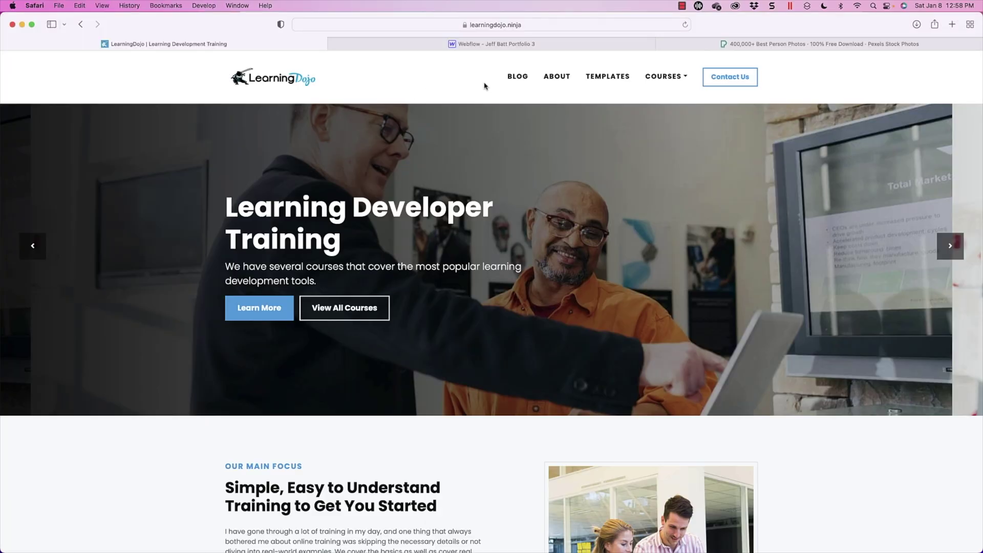
{"action": "left_click", "coordinate": [518, 77]}
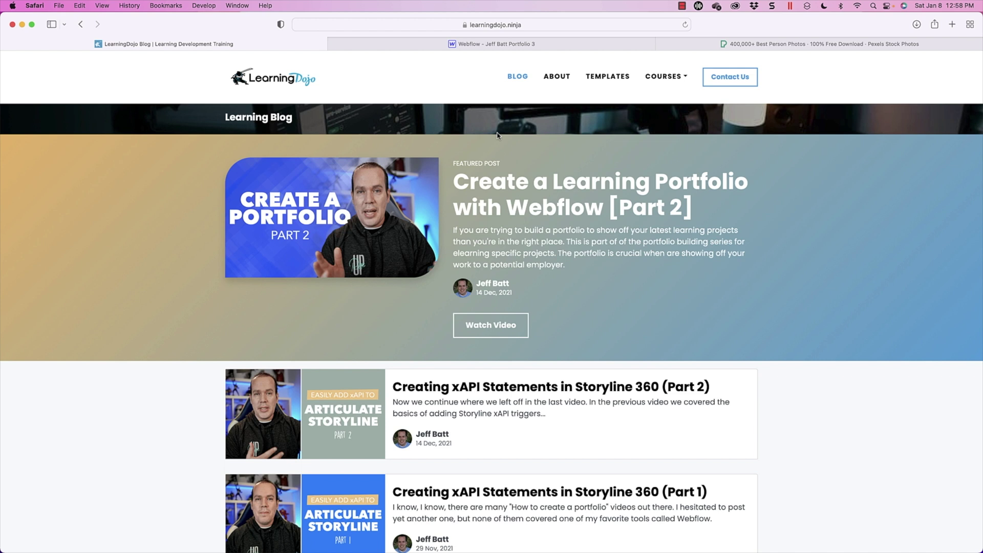
{"action": "left_click", "coordinate": [604, 78]}
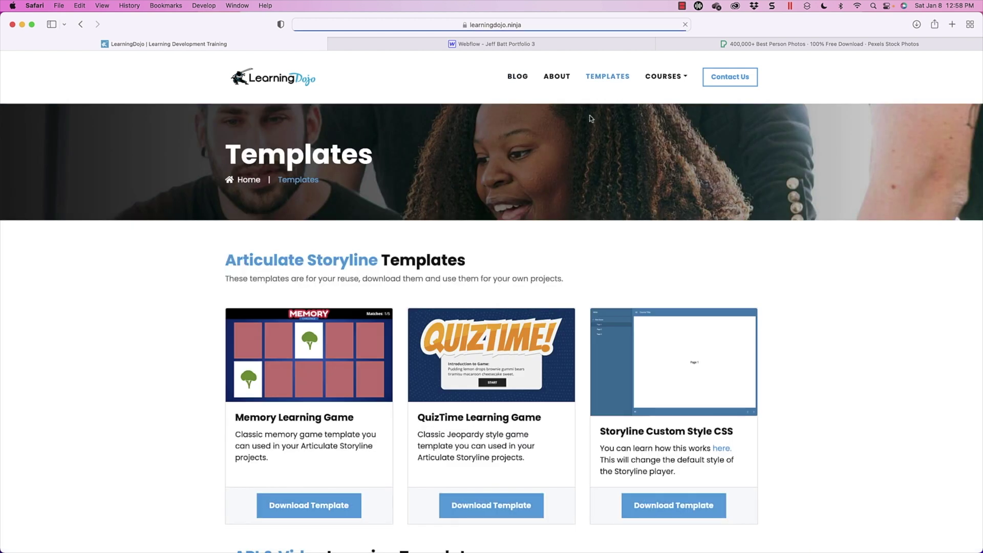
{"action": "scroll", "coordinate": [580, 286], "scroll_direction": "down", "scroll_amount": 5}
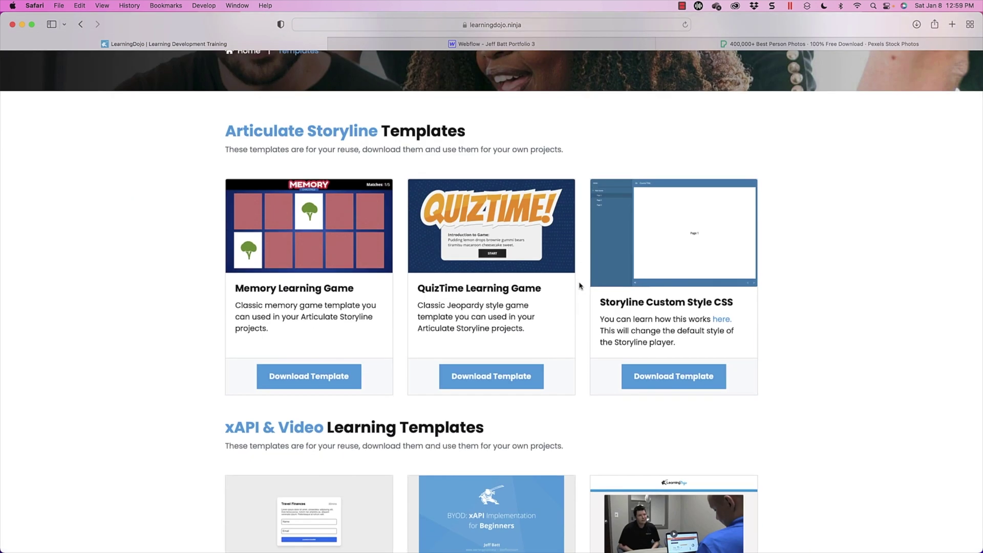
{"action": "scroll", "coordinate": [579, 286], "scroll_direction": "down", "scroll_amount": 8}
{"action": "scroll", "coordinate": [573, 297], "scroll_direction": "down", "scroll_amount": 4}
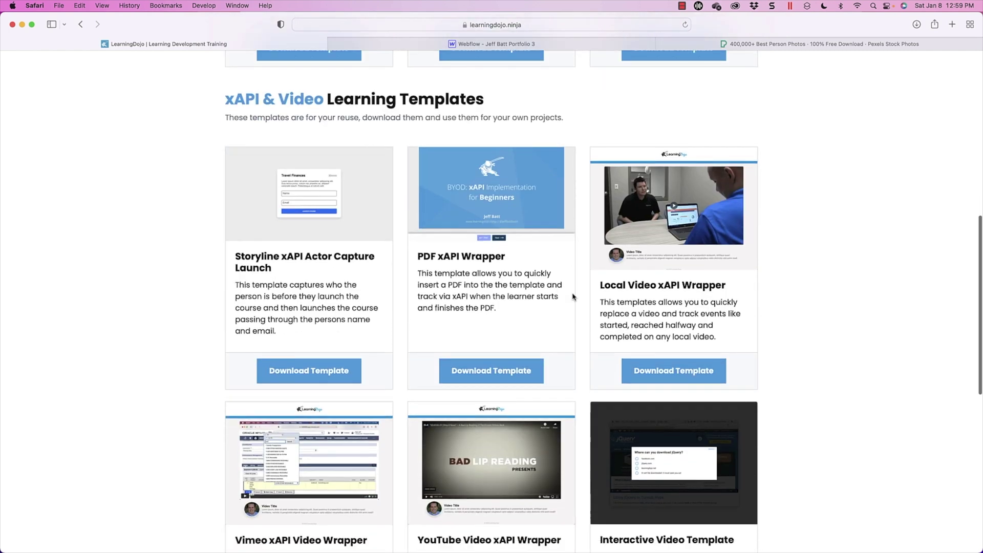
{"action": "scroll", "coordinate": [574, 297], "scroll_direction": "up", "scroll_amount": 20}
{"action": "mouse_move", "coordinate": [673, 109]}
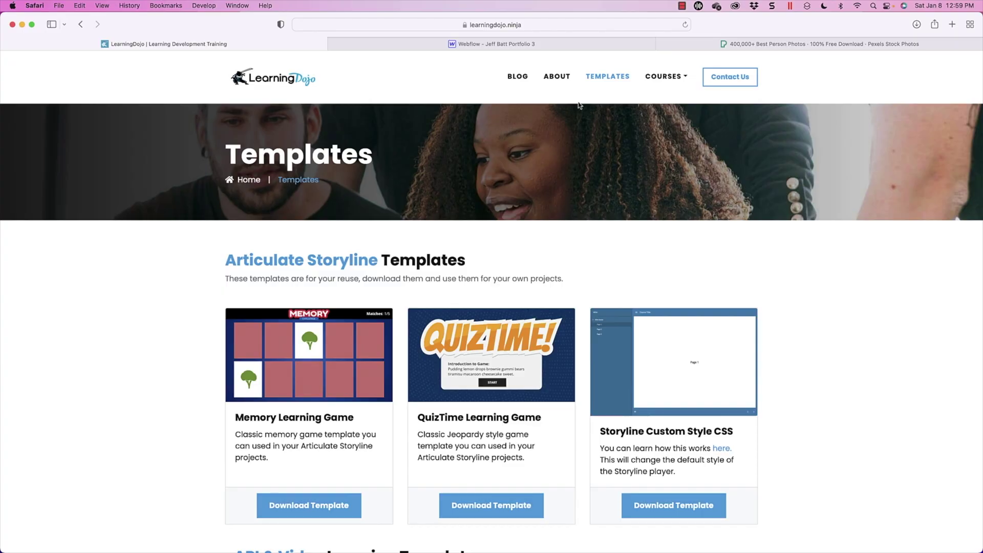
Glance at Photoshop's home screen, then return to Safari's Pexels tab of 'person' photo results
{"action": "key", "text": "super+Tab"}
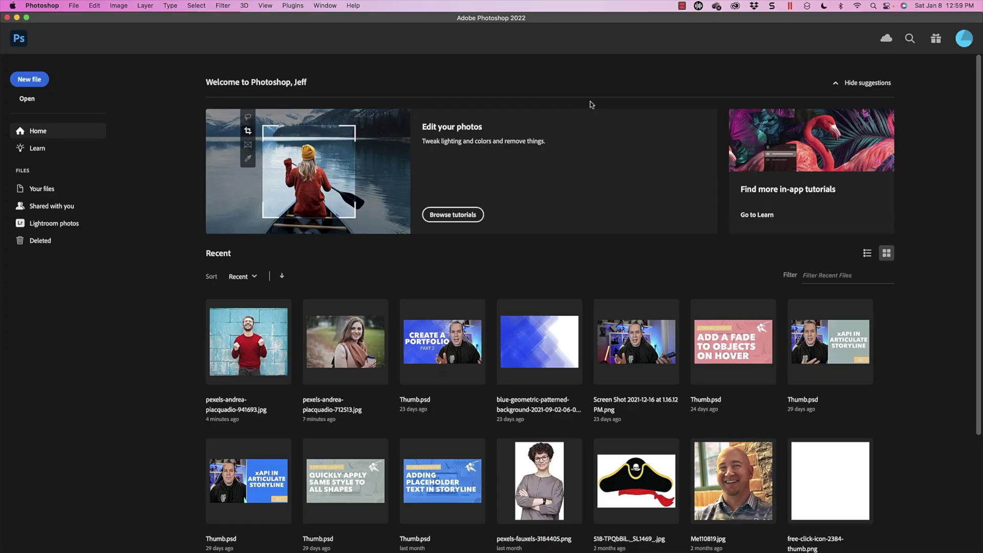
{"action": "key", "text": "super+Tab"}
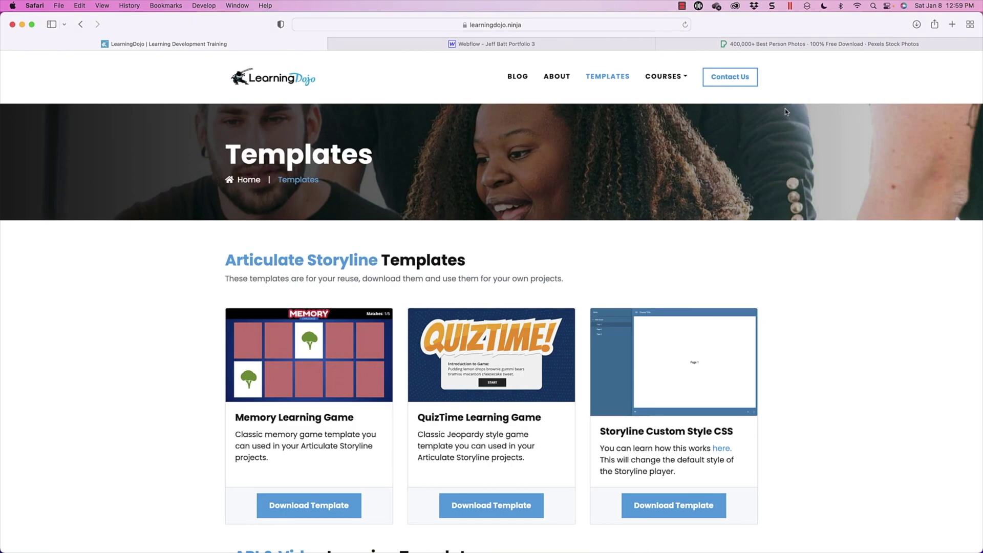
{"action": "left_click", "coordinate": [808, 47]}
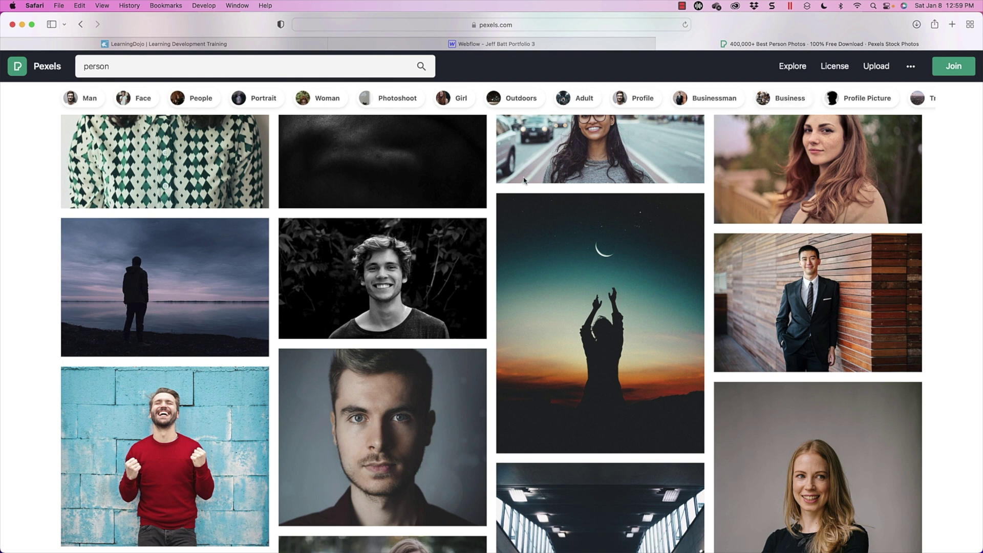
Preview the woman-with-coffee-cup photo and the red-sweater man photo in the Pexels results
{"action": "scroll", "coordinate": [310, 338], "scroll_direction": "down", "scroll_amount": 3}
{"action": "scroll", "coordinate": [309, 229], "scroll_direction": "down", "scroll_amount": 3}
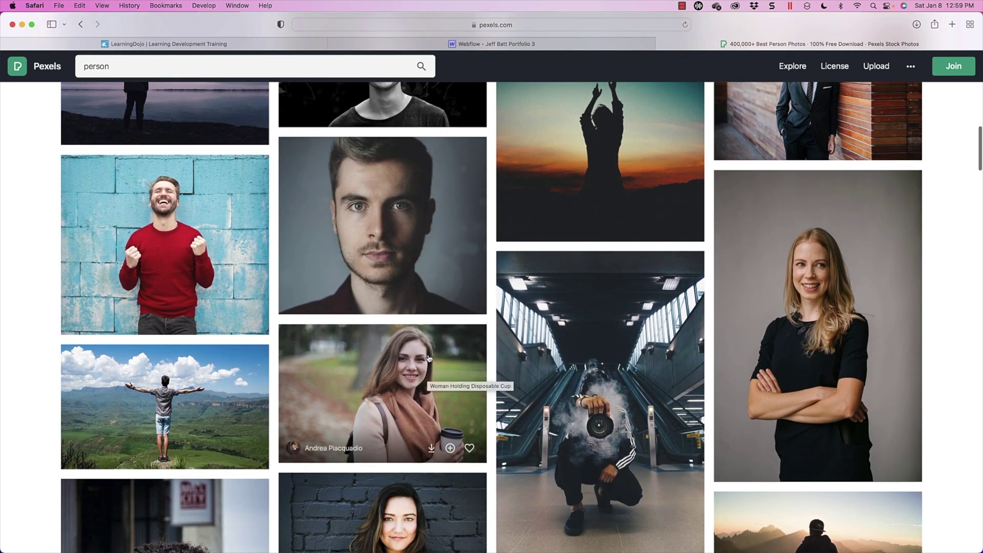
{"action": "left_click", "coordinate": [411, 371]}
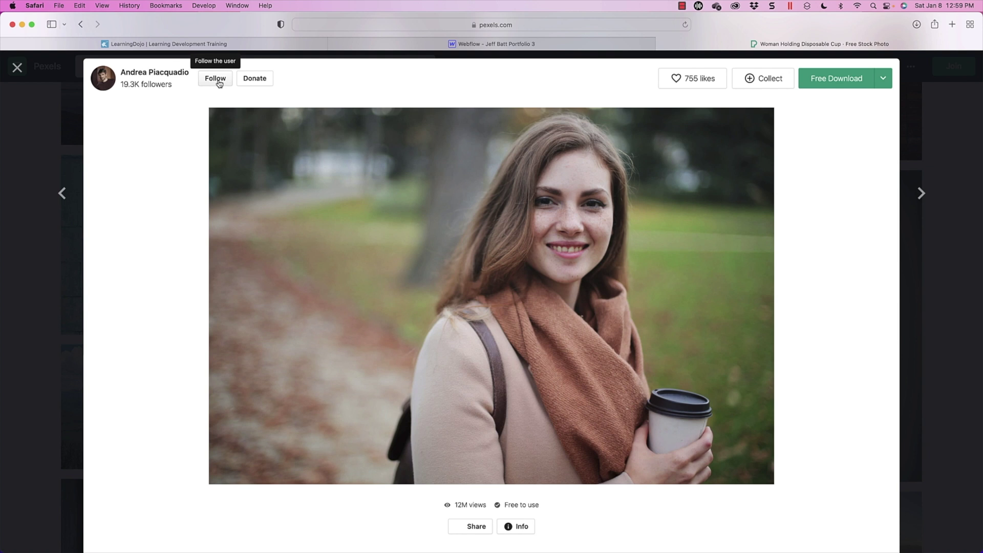
{"action": "left_click", "coordinate": [16, 70]}
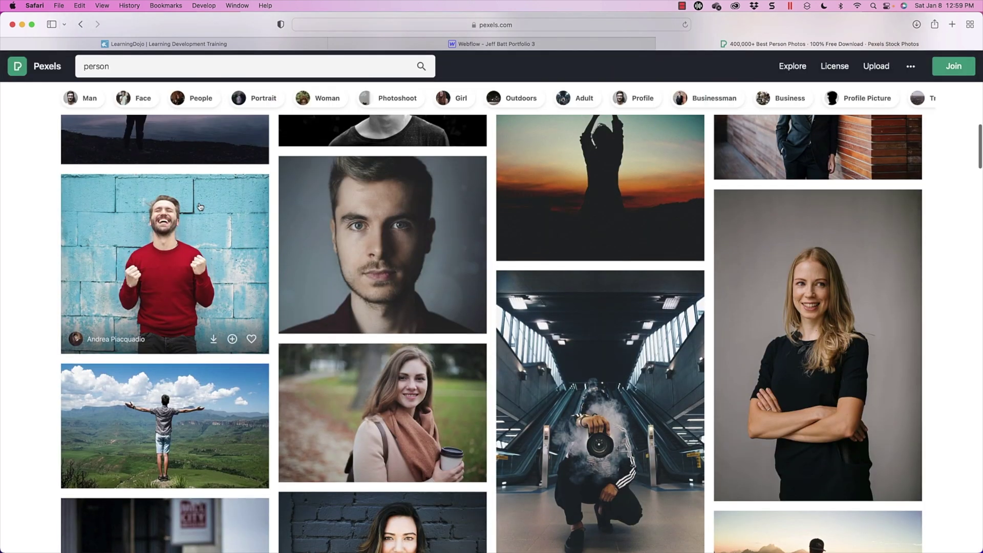
{"action": "left_click", "coordinate": [171, 206]}
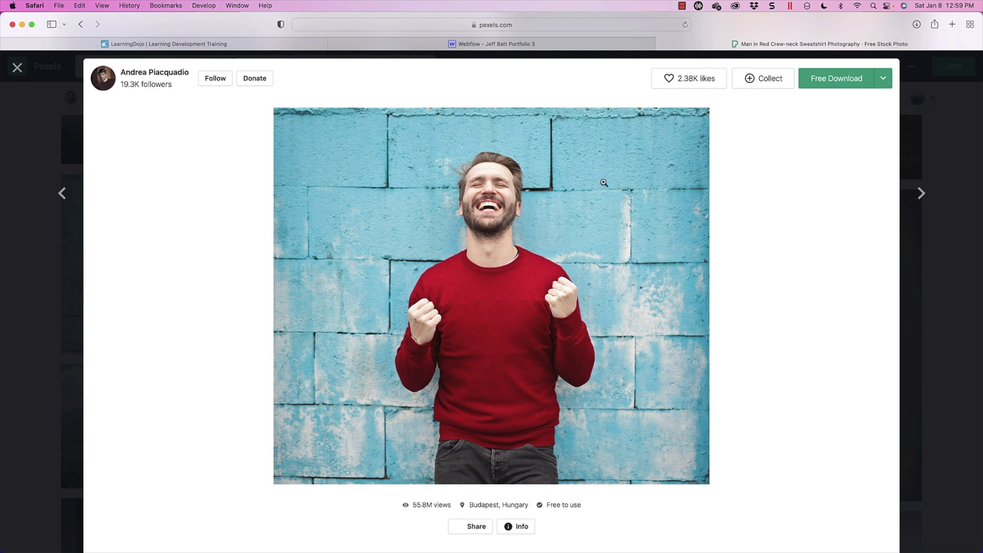
{"action": "left_click", "coordinate": [17, 68]}
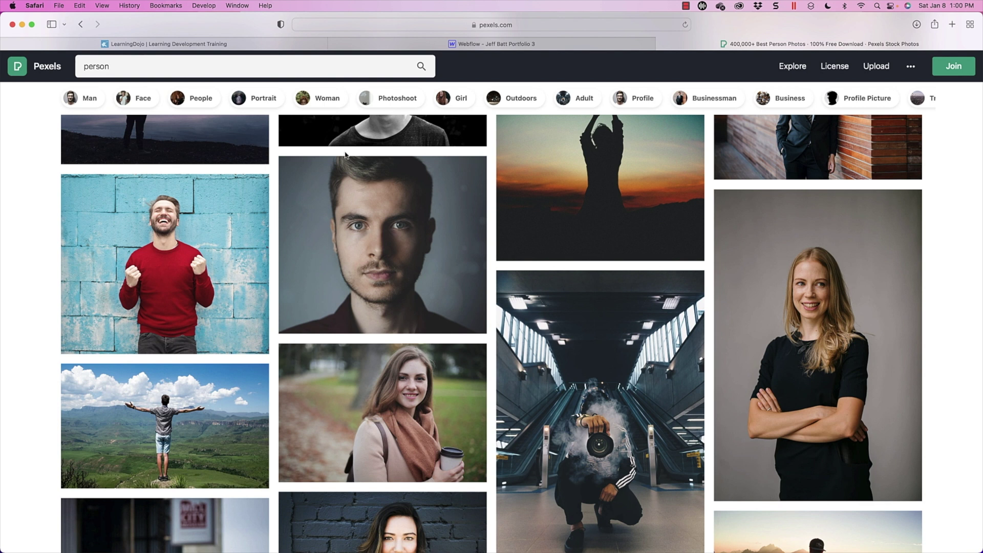
Dismiss the search suggestions and close the Webflow portfolio tab
{"action": "left_click", "coordinate": [147, 65]}
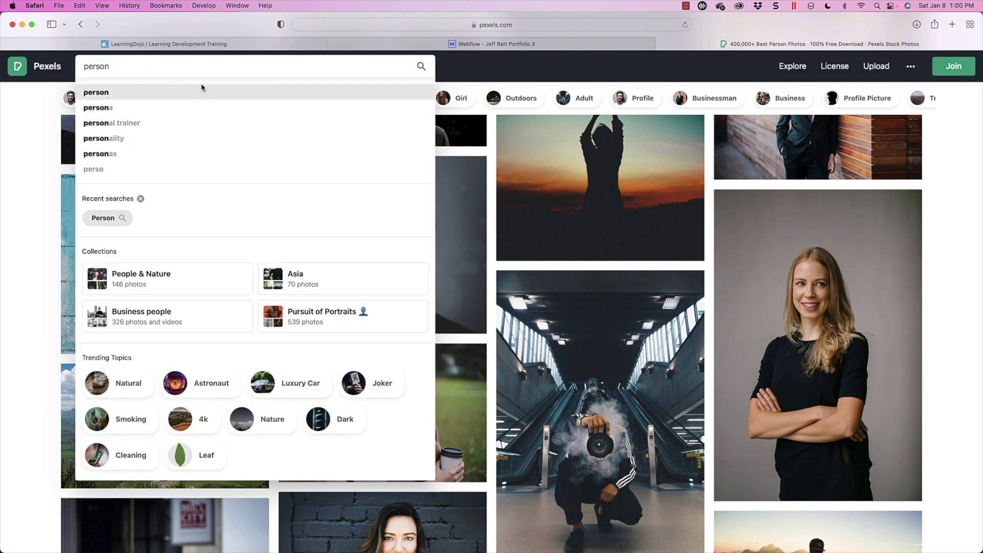
{"action": "left_click", "coordinate": [13, 227]}
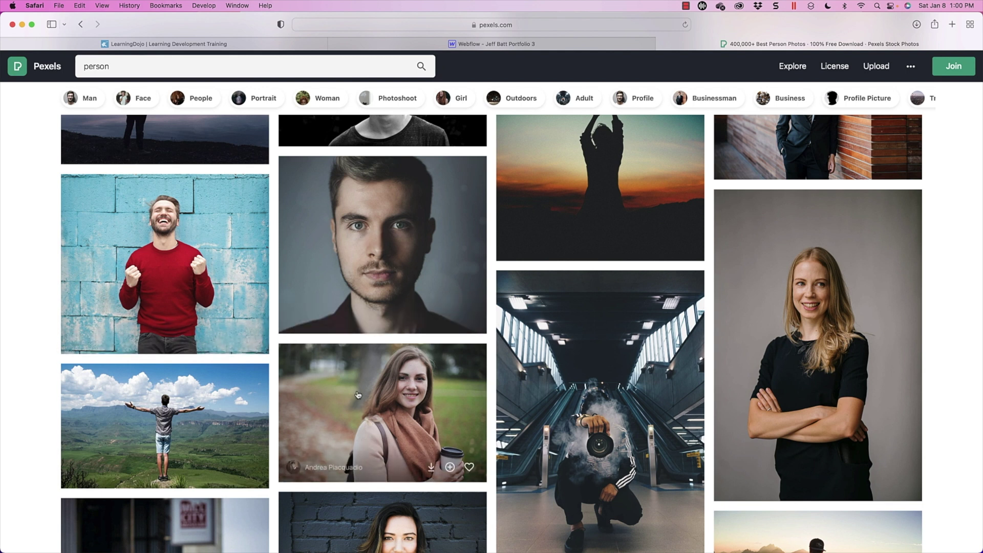
{"action": "left_click", "coordinate": [333, 44]}
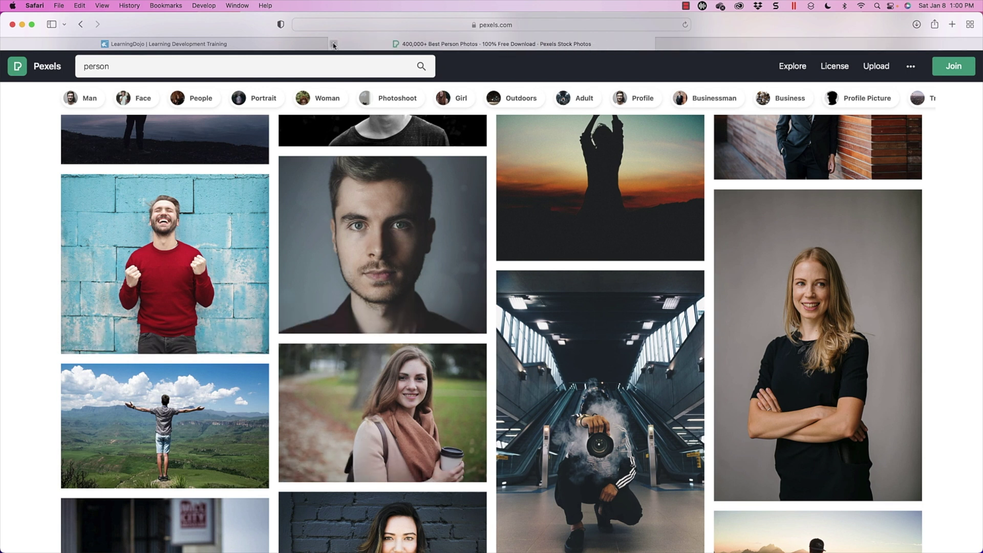
Switch to Finder and close the Blog Posts window with Cmd-W
{"action": "key", "text": "super+Tab"}
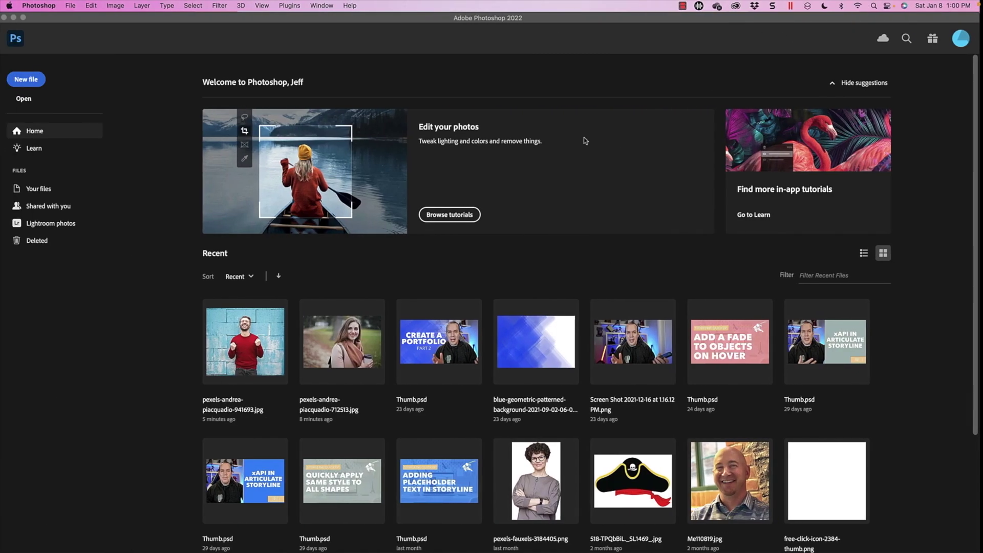
{"action": "key", "text": "super+Tab"}
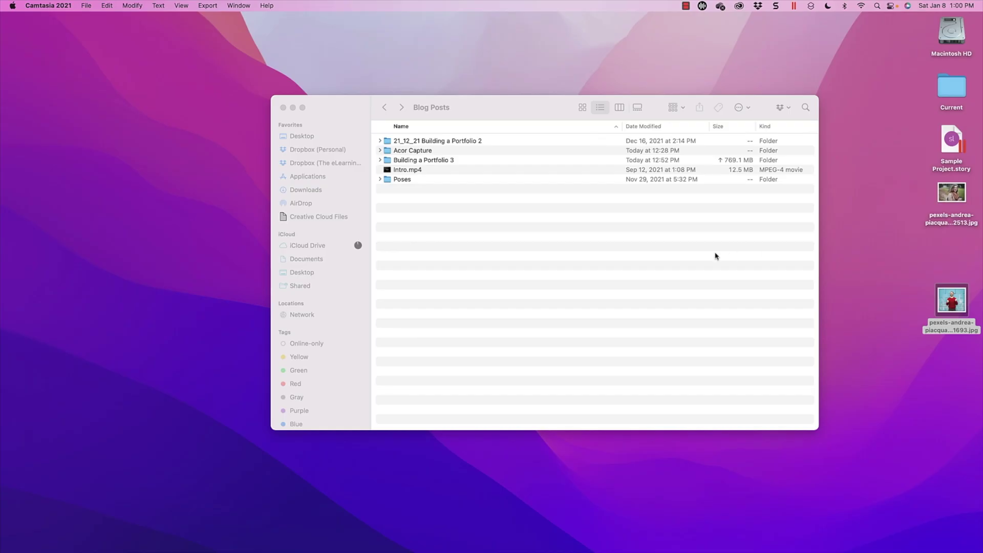
{"action": "key", "text": "super+Tab"}
{"action": "key", "text": "super+w"}
Move the red-sweater photo 1693.jpg on the desktop to sit just below the woman's 2513.jpg
{"action": "left_click", "coordinate": [942, 264]}
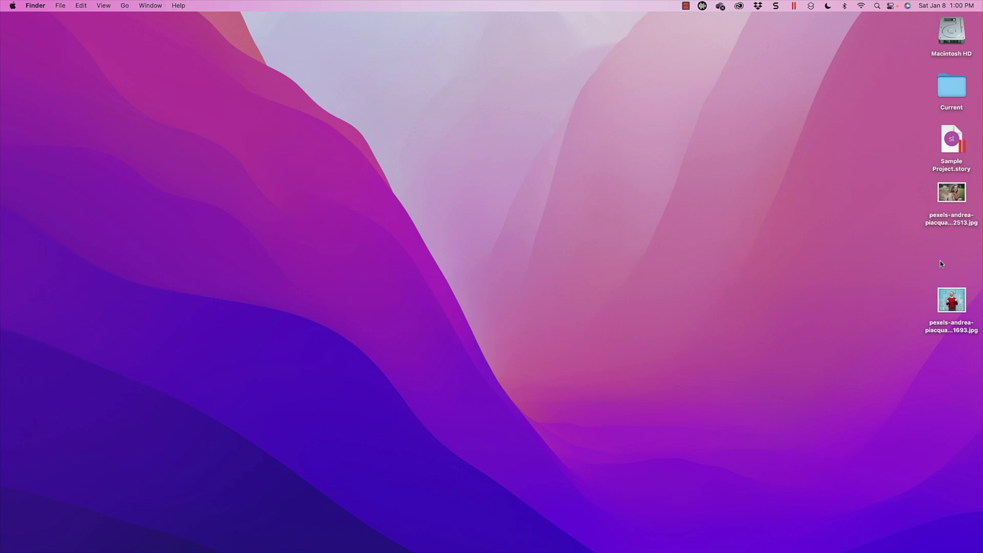
{"action": "left_click", "coordinate": [949, 199]}
{"action": "left_click_drag", "start_coordinate": [960, 295], "coordinate": [960, 242]}
{"action": "left_click", "coordinate": [949, 201]}
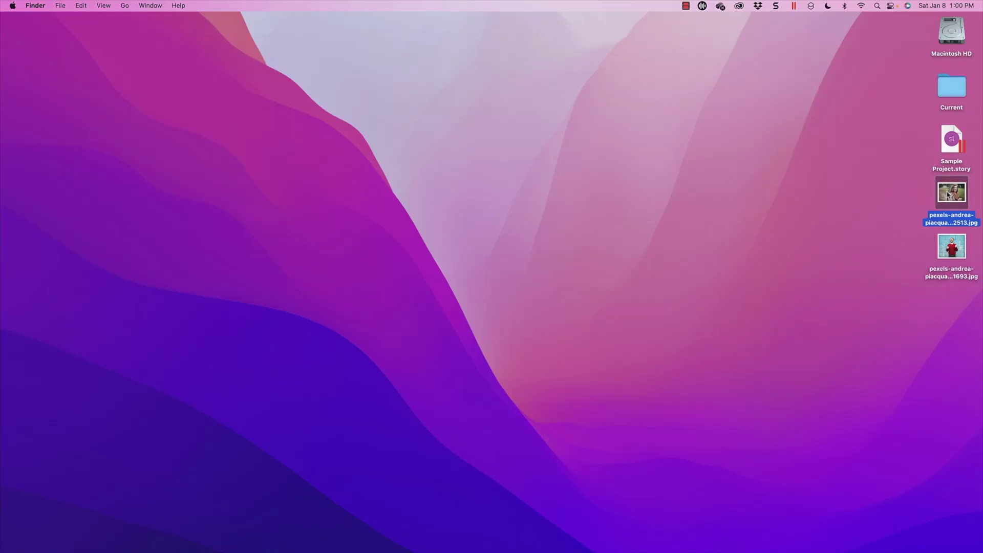
Open pexels-andrea-piacquadio-712513.jpg in Photoshop and unlock its Background into Layer 0
{"action": "left_click_drag", "start_coordinate": [516, 547], "coordinate": [515, 548]}
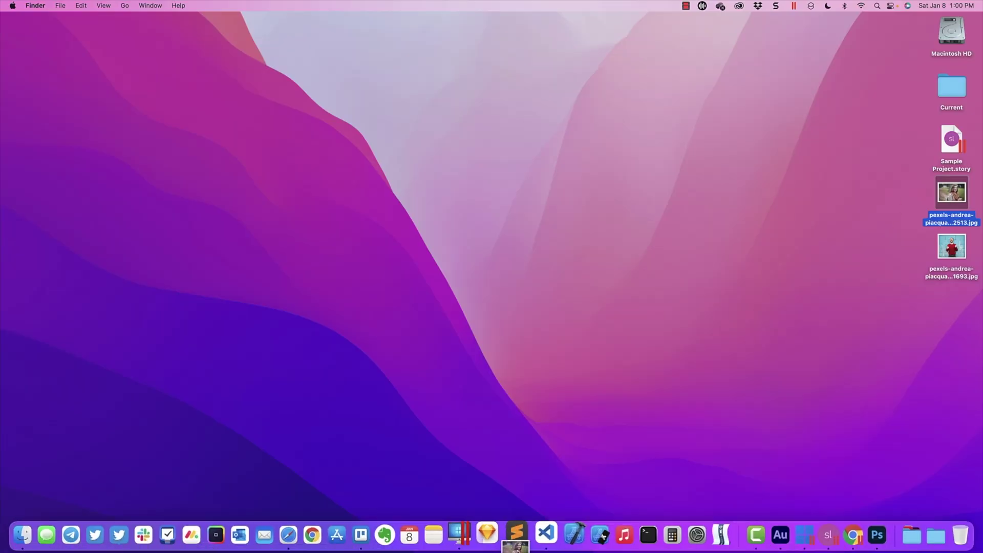
{"action": "left_click_drag", "start_coordinate": [666, 548], "coordinate": [868, 533]}
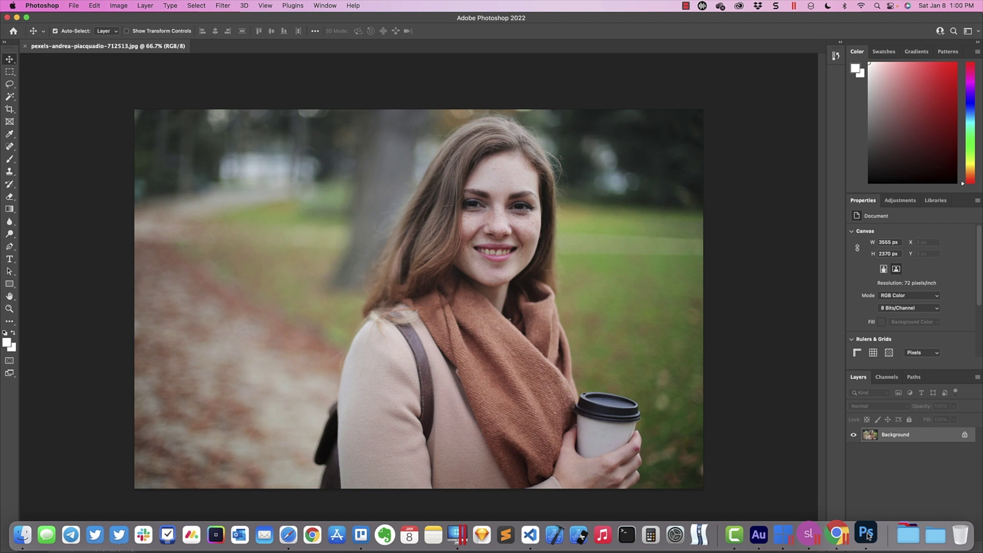
{"action": "left_click", "coordinate": [80, 6]}
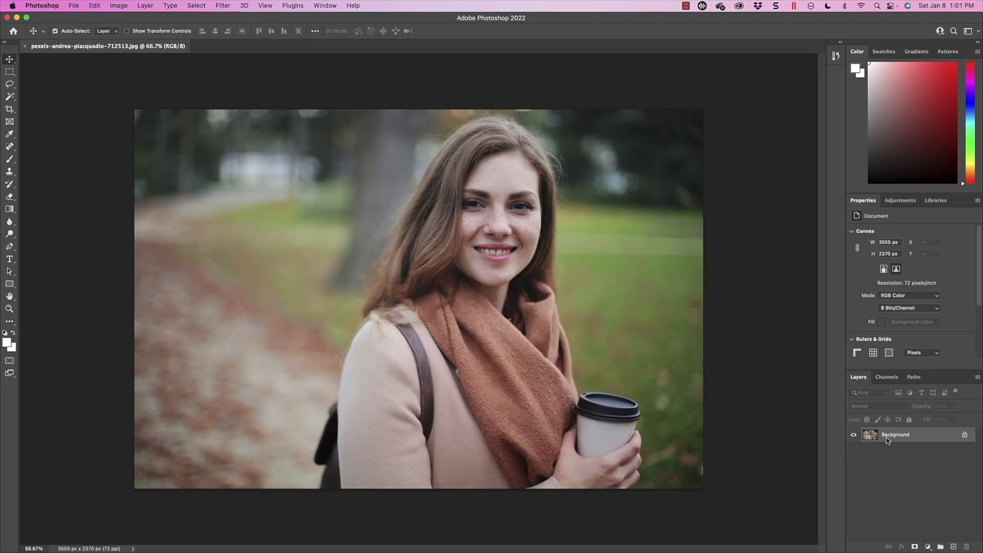
{"action": "left_click", "coordinate": [965, 436]}
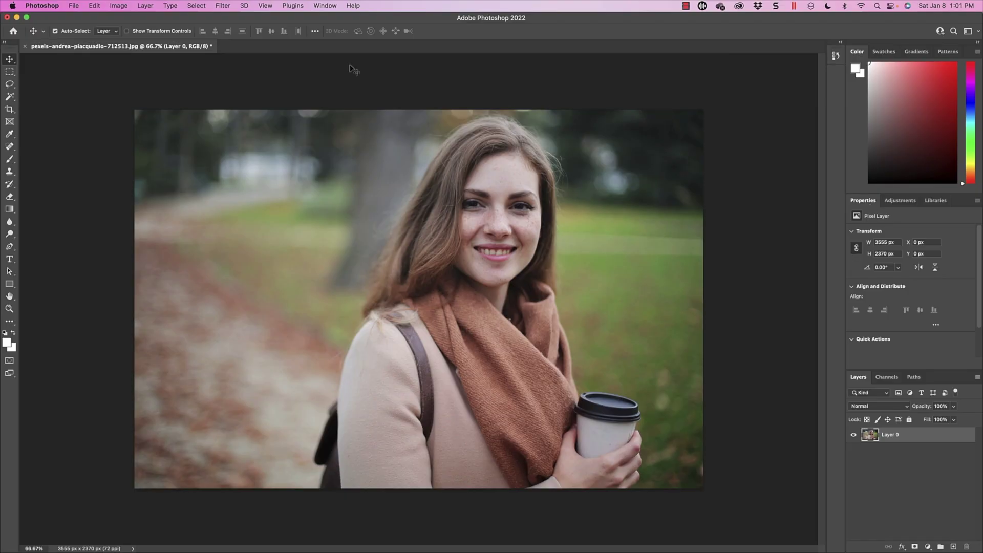
Run Remove Background from the Quick Actions in the Properties panel on the woman's portrait
{"action": "left_click", "coordinate": [322, 5]}
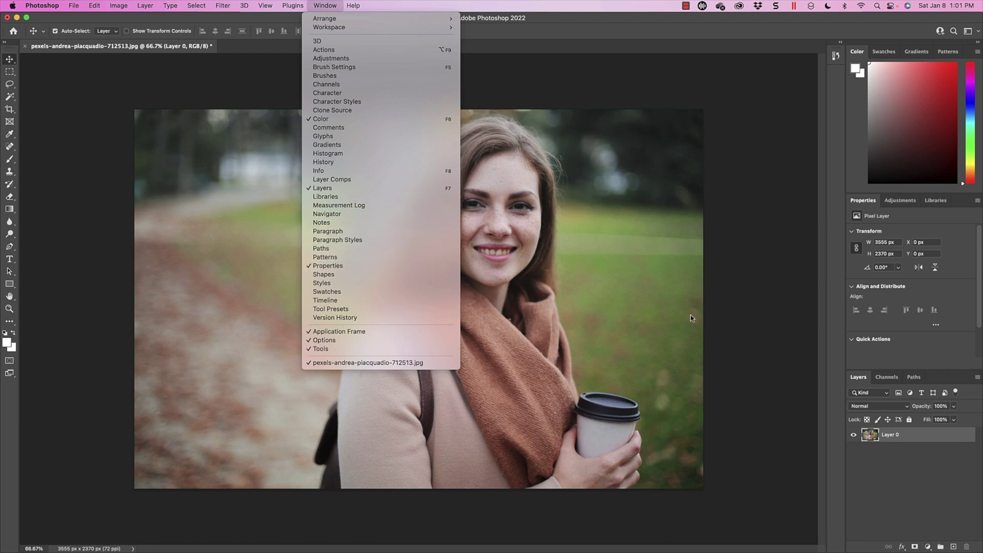
{"action": "left_click", "coordinate": [745, 267]}
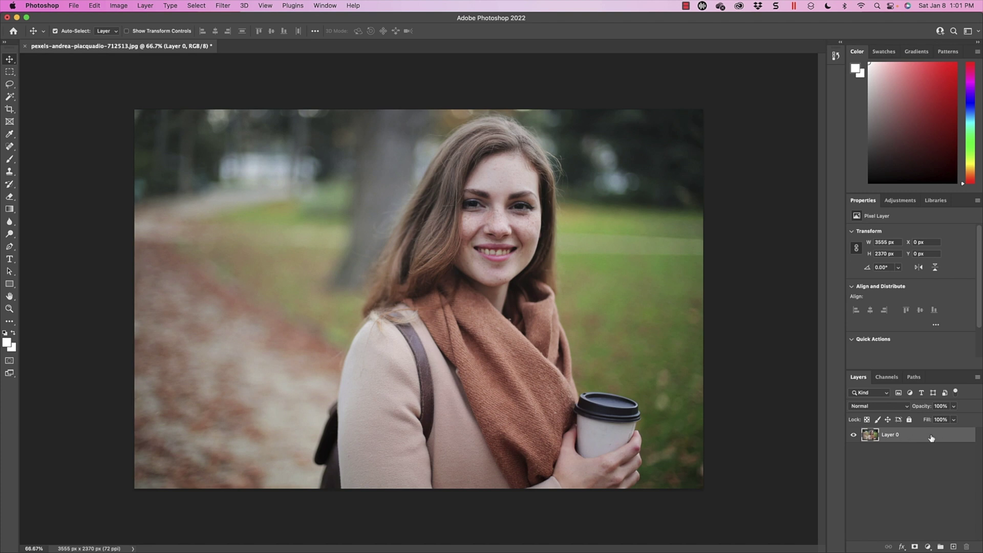
{"action": "scroll", "coordinate": [965, 336], "scroll_direction": "down", "scroll_amount": 3}
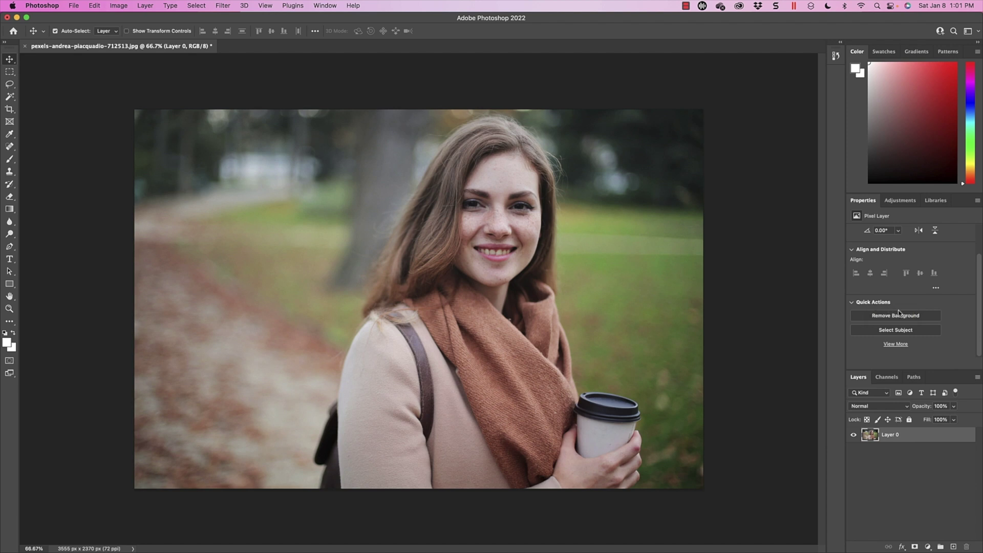
{"action": "left_click", "coordinate": [901, 318]}
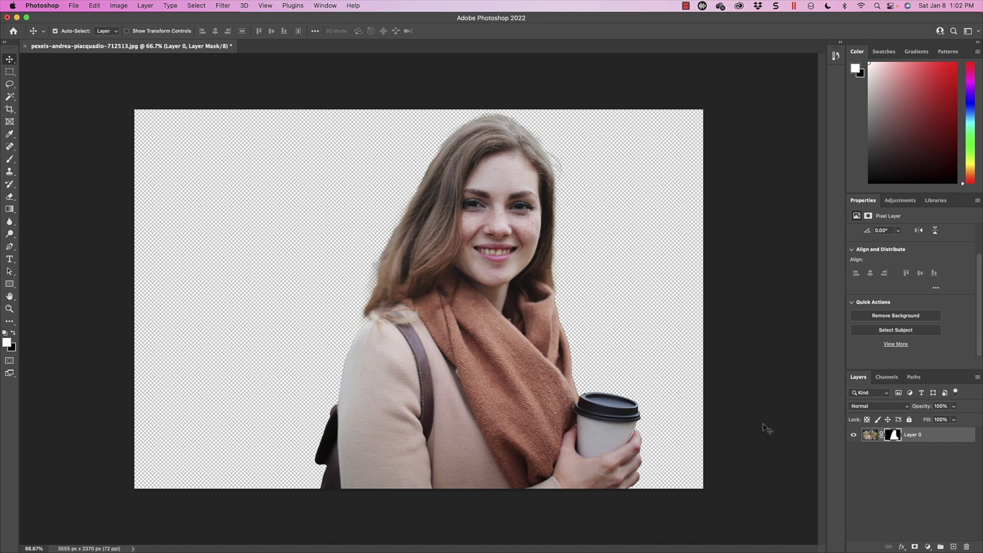
Once the background removal finishes, open the Select menu
{"action": "left_click", "coordinate": [195, 5]}
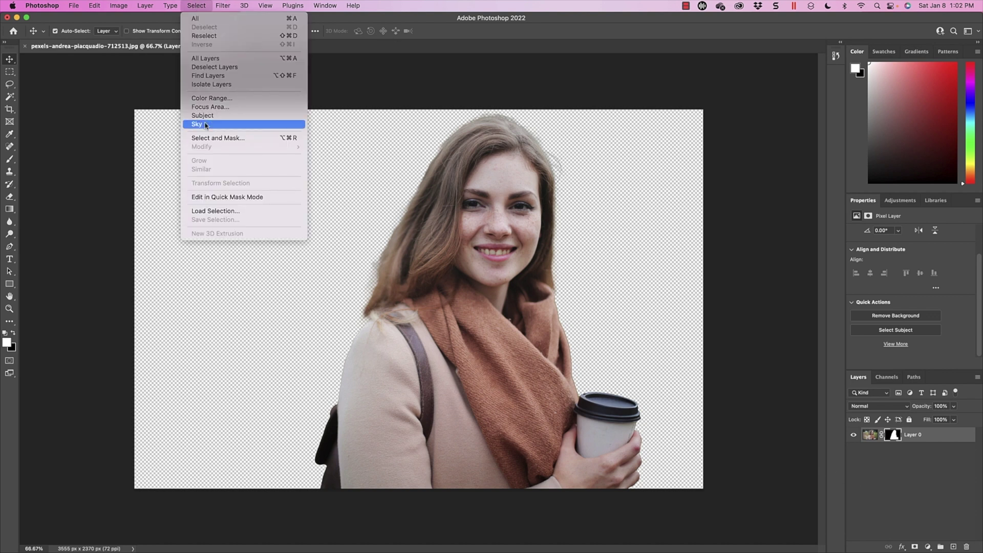
Choose Select and Mask… from the Select menu
{"action": "left_click", "coordinate": [209, 138]}
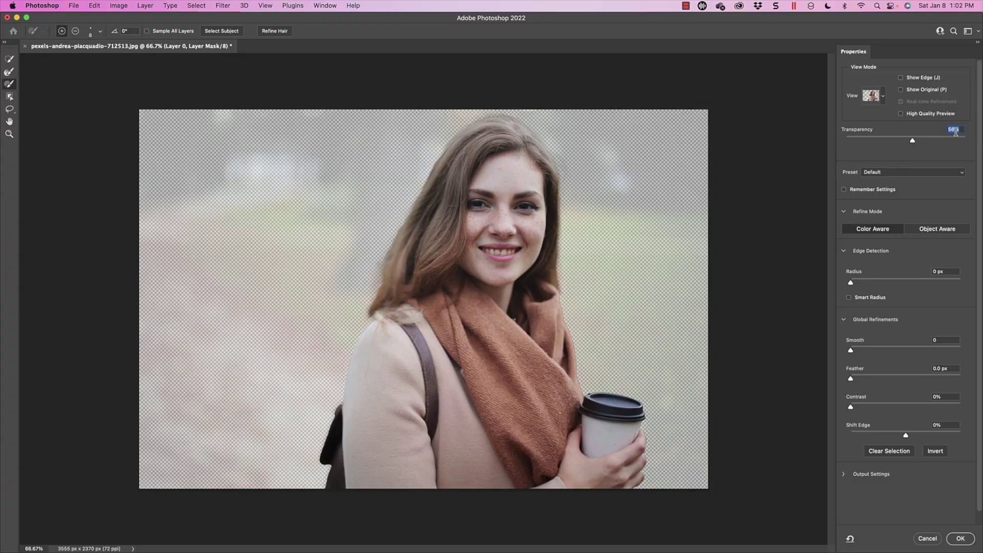
Undo a stray Quick Selection patch and reduce the Quick Selection brush size from 13 to 8
{"action": "left_click", "coordinate": [9, 60]}
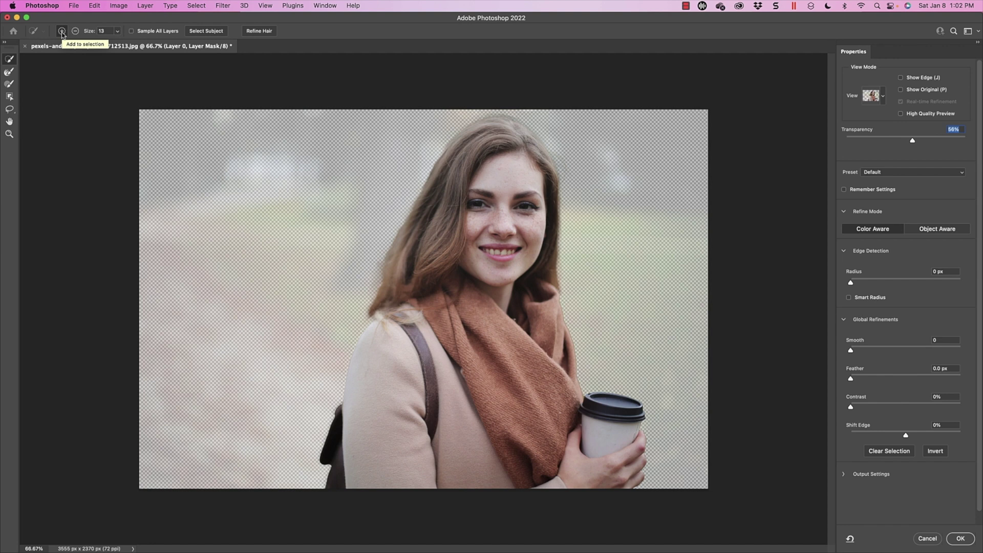
{"action": "mouse_move", "coordinate": [358, 228]}
{"action": "left_mouse_down"}
{"action": "mouse_move", "coordinate": [325, 216]}
{"action": "mouse_move", "coordinate": [306, 224]}
{"action": "mouse_move", "coordinate": [303, 236]}
{"action": "mouse_move", "coordinate": [332, 248]}
{"action": "left_mouse_up"}
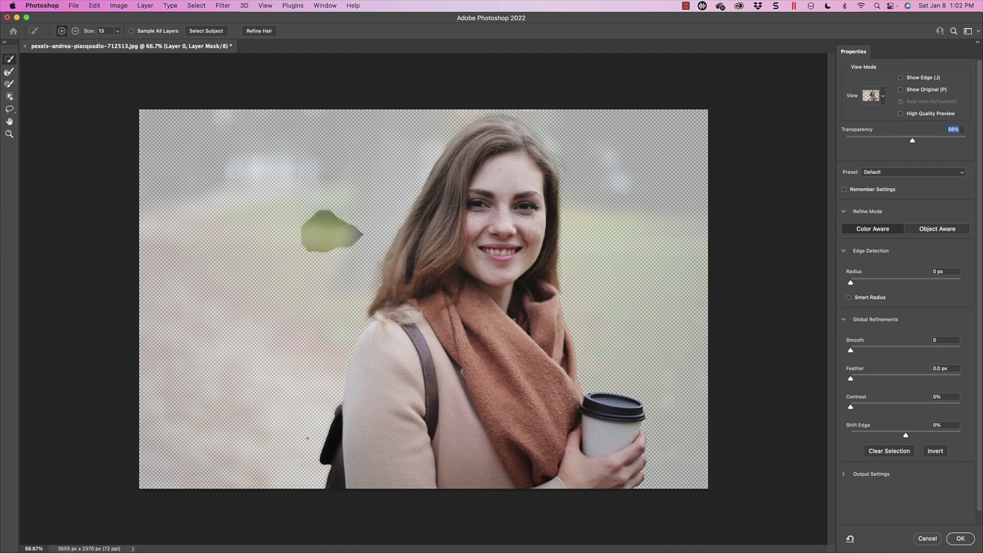
{"action": "key", "text": "super+z"}
{"action": "key", "text": "z"}
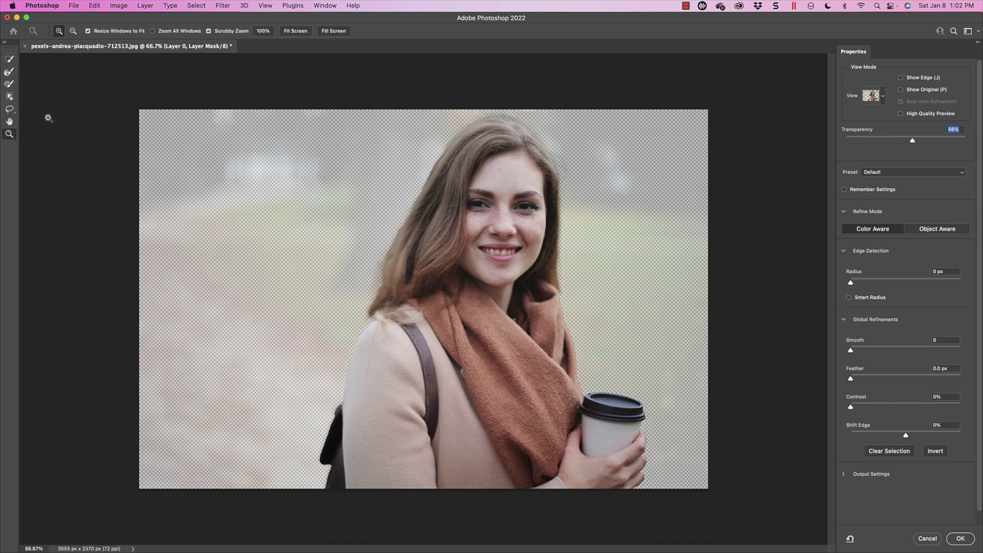
{"action": "left_click", "coordinate": [10, 59]}
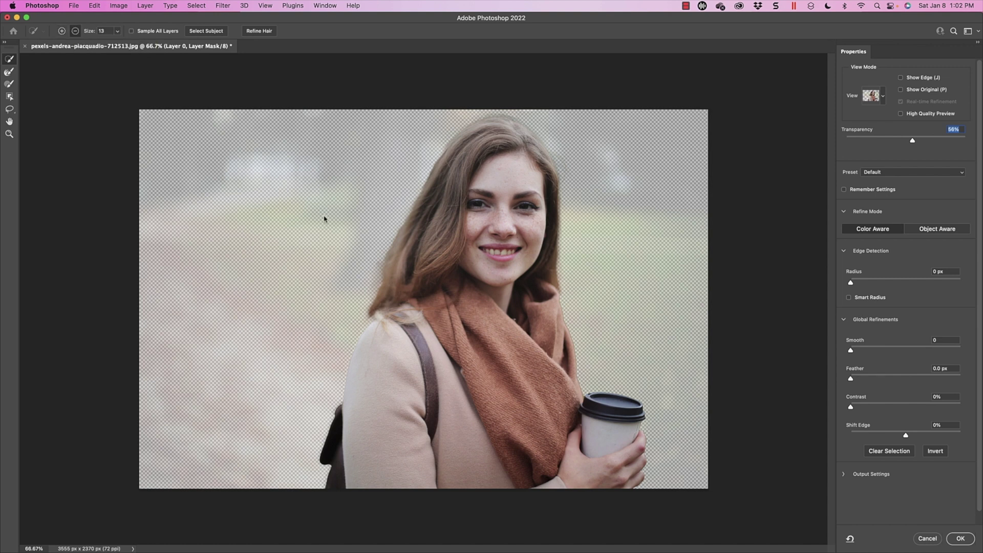
{"action": "left_click", "coordinate": [118, 32]}
{"action": "left_click_drag", "start_coordinate": [118, 41], "coordinate": [115, 44]}
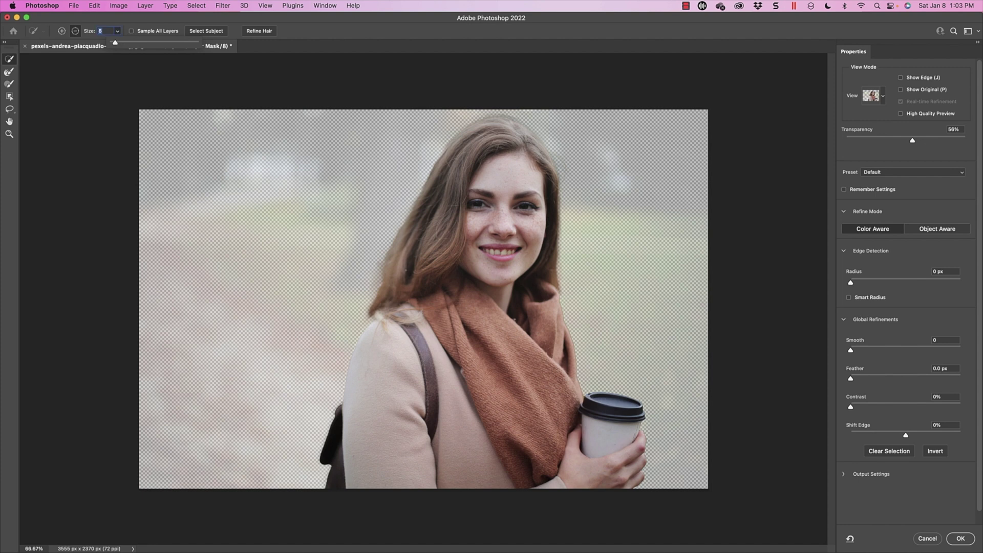
Zoom to 300% and refine the mask along the hair's left edge, removing leftover background
{"action": "key", "text": "super+equal"}
{"action": "key", "text": "super+equal"}
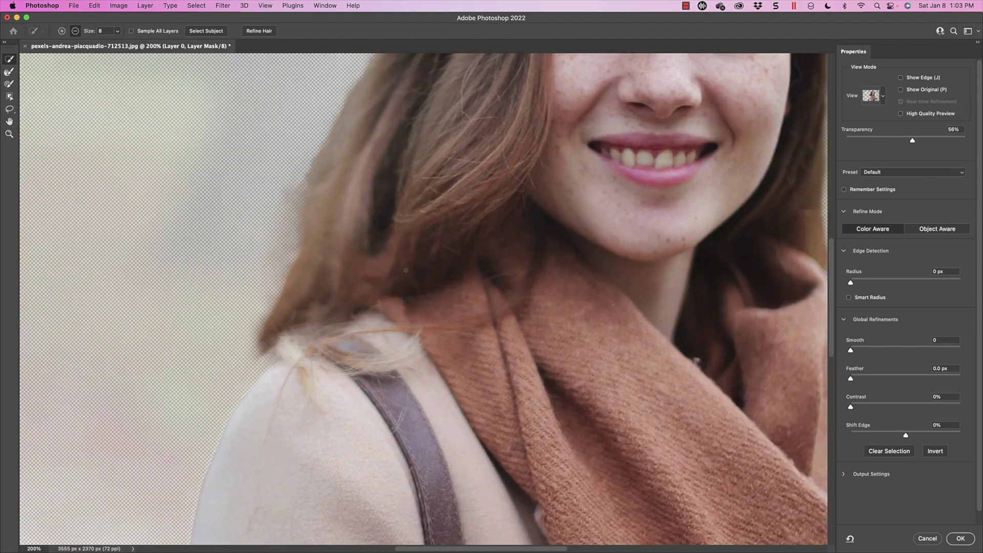
{"action": "key", "text": "super+equal"}
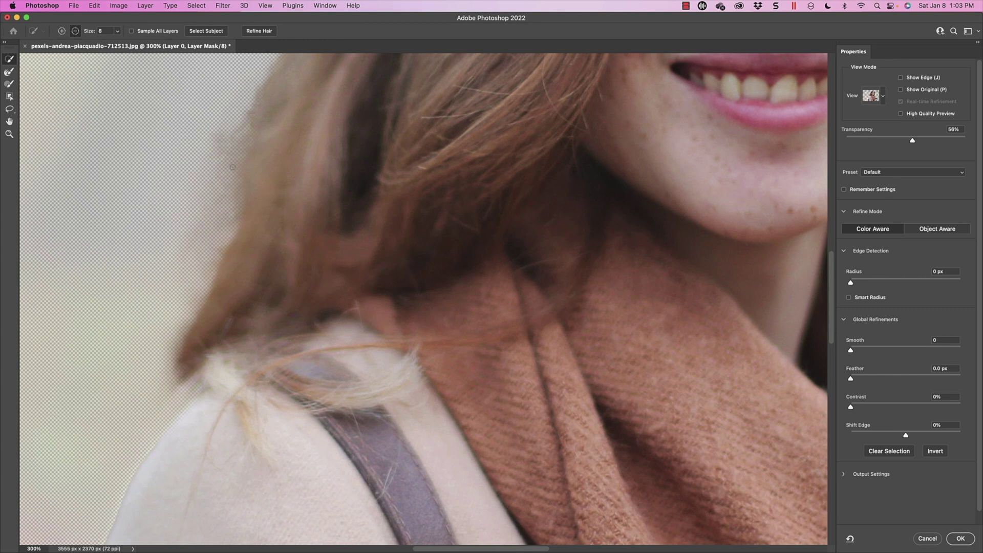
{"action": "mouse_move", "coordinate": [222, 136]}
{"action": "left_mouse_down"}
{"action": "mouse_move", "coordinate": [220, 151]}
{"action": "mouse_move", "coordinate": [210, 145]}
{"action": "mouse_move", "coordinate": [226, 135]}
{"action": "mouse_move", "coordinate": [233, 146]}
{"action": "mouse_move", "coordinate": [220, 169]}
{"action": "mouse_move", "coordinate": [210, 160]}
{"action": "mouse_move", "coordinate": [214, 206]}
{"action": "mouse_move", "coordinate": [225, 185]}
{"action": "mouse_move", "coordinate": [208, 246]}
{"action": "mouse_move", "coordinate": [202, 230]}
{"action": "mouse_move", "coordinate": [184, 270]}
{"action": "left_mouse_up"}
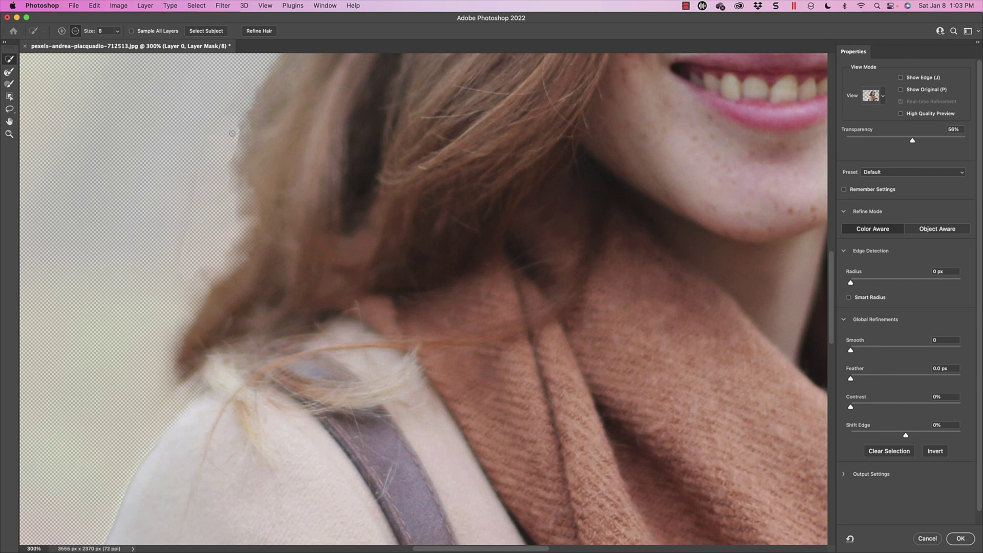
{"action": "left_click_drag", "start_coordinate": [229, 159], "coordinate": [202, 247]}
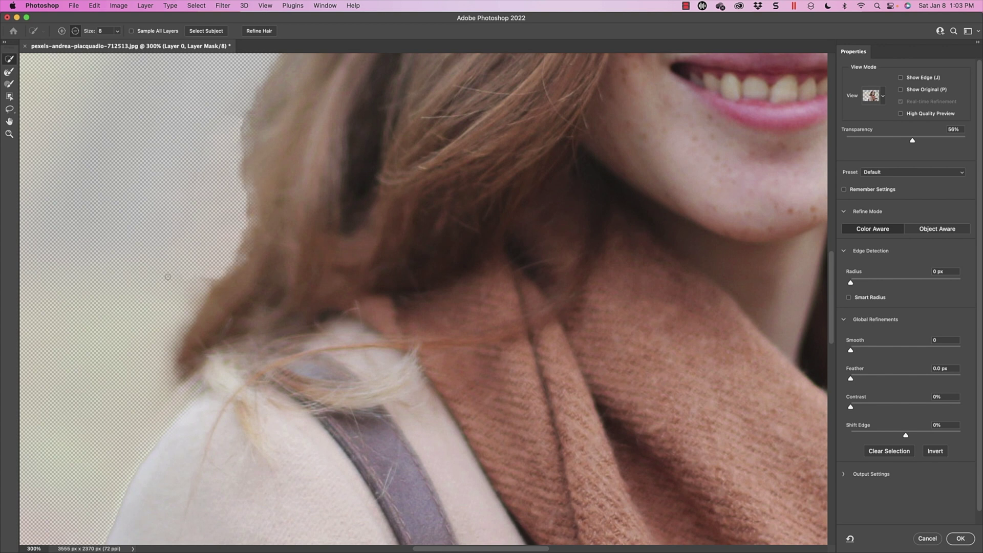
{"action": "left_click_drag", "start_coordinate": [167, 275], "coordinate": [139, 286]}
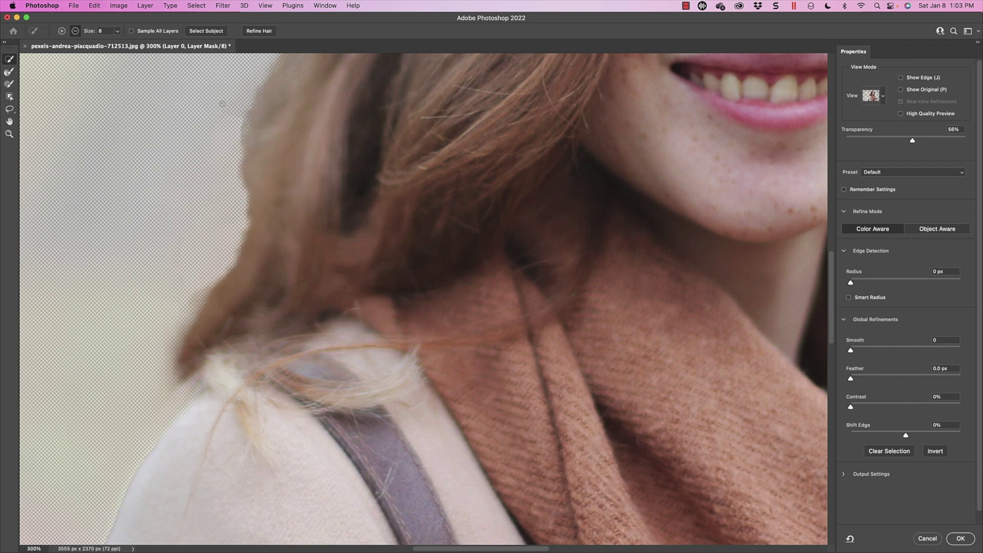
{"action": "key", "text": "b"}
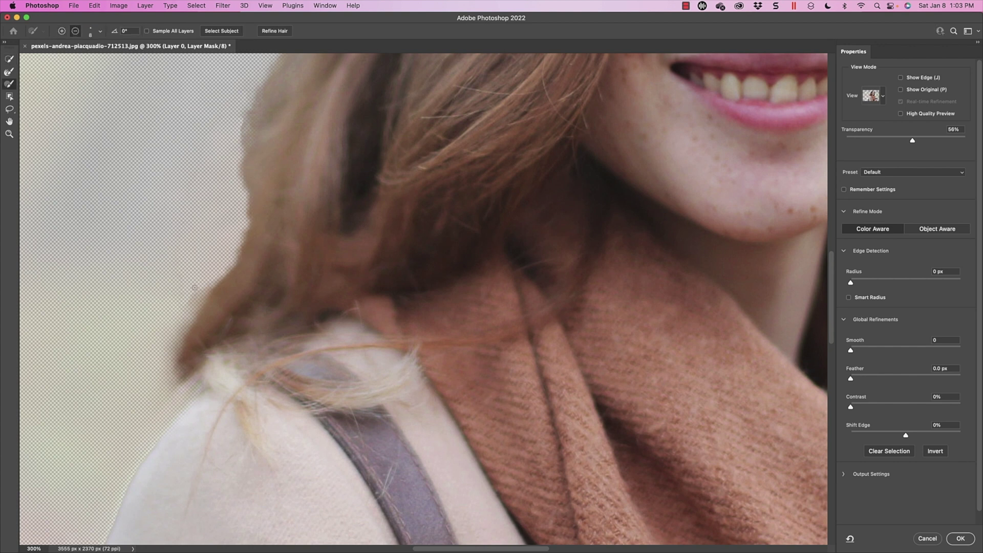
Touch up the hair edge with the brush, raising its hardness from 21% to 56%
{"action": "left_click_drag", "start_coordinate": [194, 288], "coordinate": [202, 288]}
{"action": "left_click", "coordinate": [100, 32]}
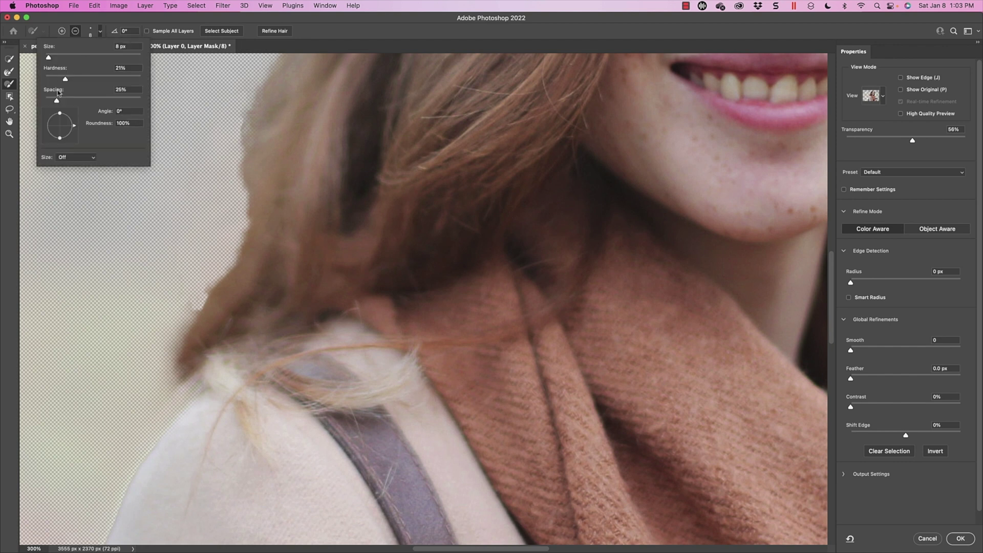
{"action": "mouse_move", "coordinate": [65, 80]}
{"action": "left_mouse_down"}
{"action": "mouse_move", "coordinate": [101, 82]}
{"action": "mouse_move", "coordinate": [55, 81]}
{"action": "left_mouse_up"}
{"action": "key", "text": "Return"}
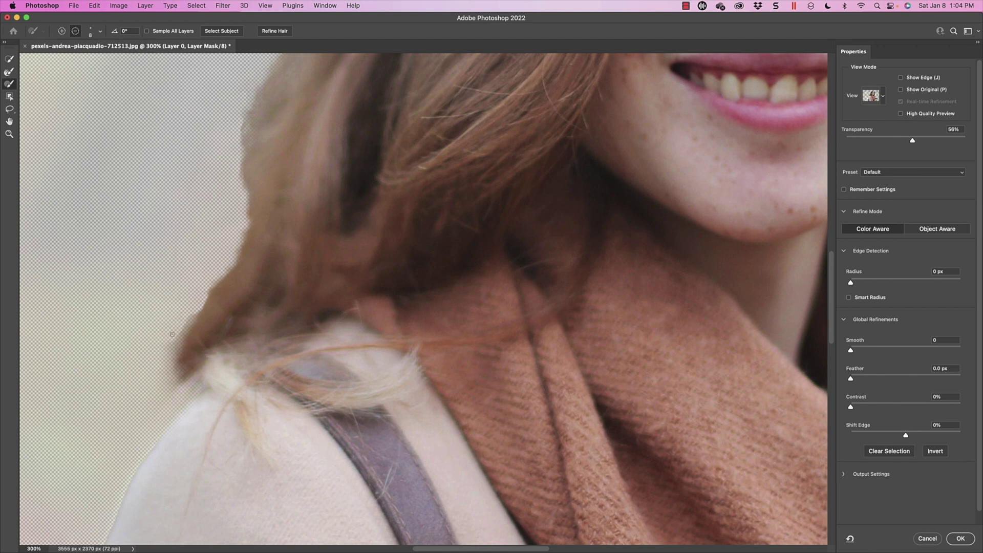
{"action": "key", "text": "super+minus"}
{"action": "key", "text": "super+minus"}
{"action": "key", "text": "super+minus"}
{"action": "key", "text": "super+minus"}
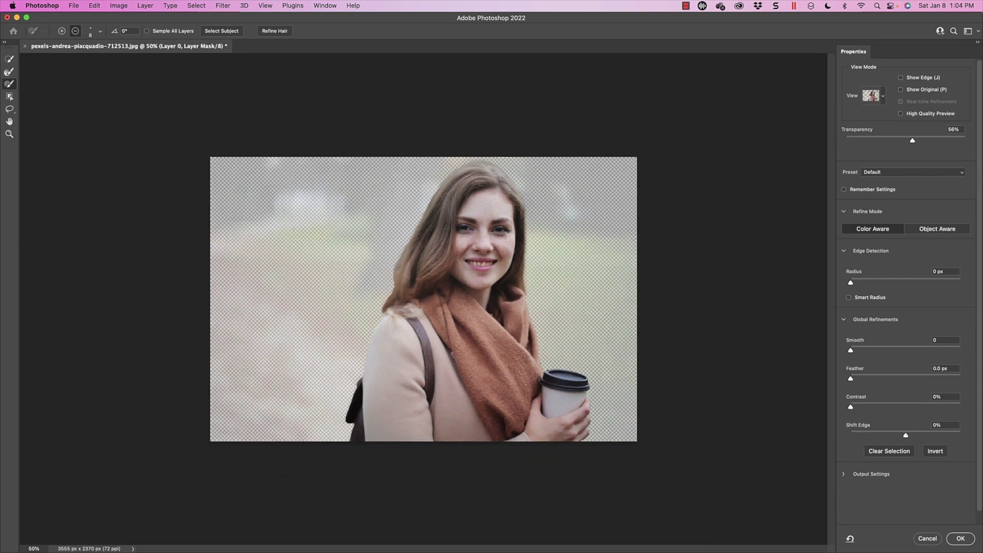
Set the preview Transparency to 100% and confirm Select and Mask with OK
{"action": "left_click_drag", "start_coordinate": [911, 141], "coordinate": [981, 144]}
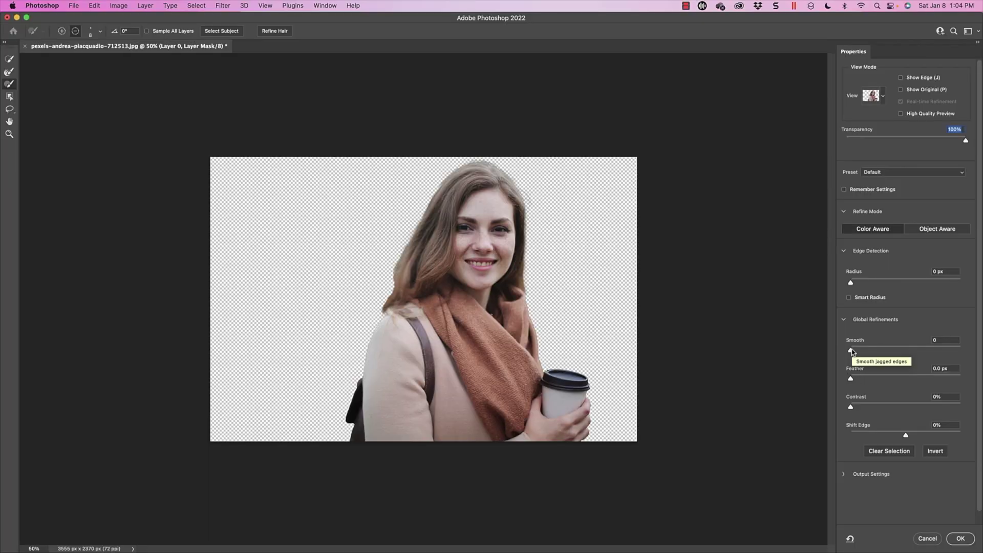
{"action": "left_click", "coordinate": [955, 539]}
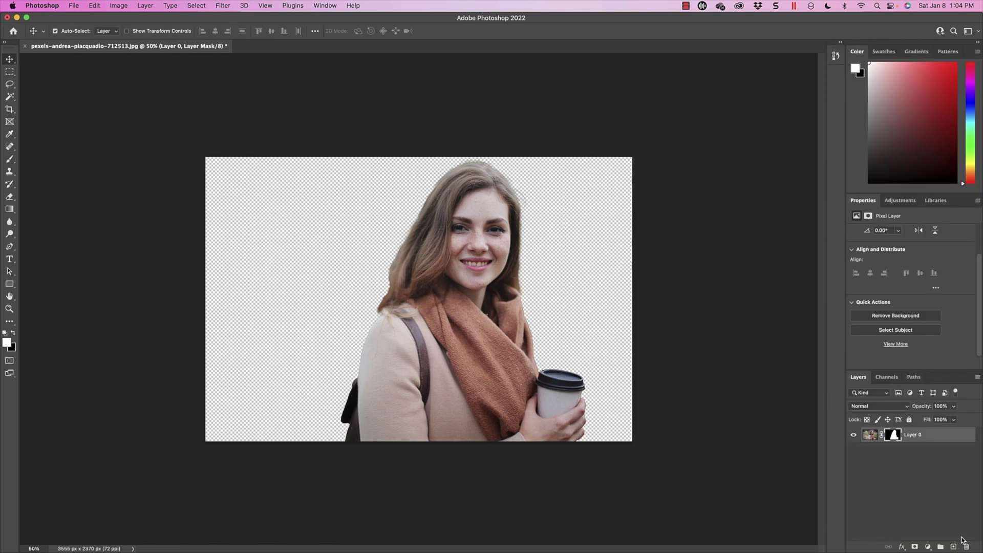
Save the cutout to this computer as pexels-andrea-piacquadio-712513.png in PNG format
{"action": "left_click", "coordinate": [74, 5]}
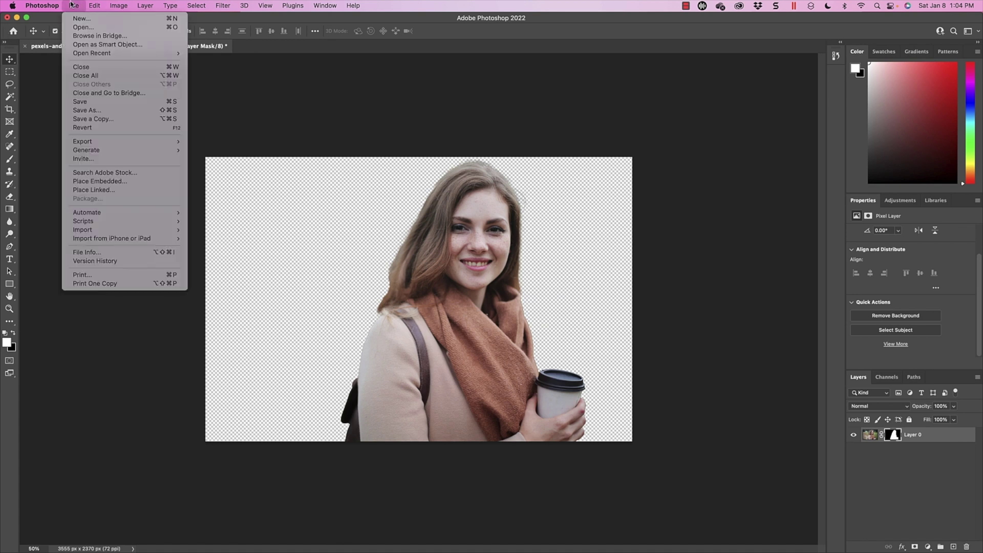
{"action": "left_click", "coordinate": [89, 104]}
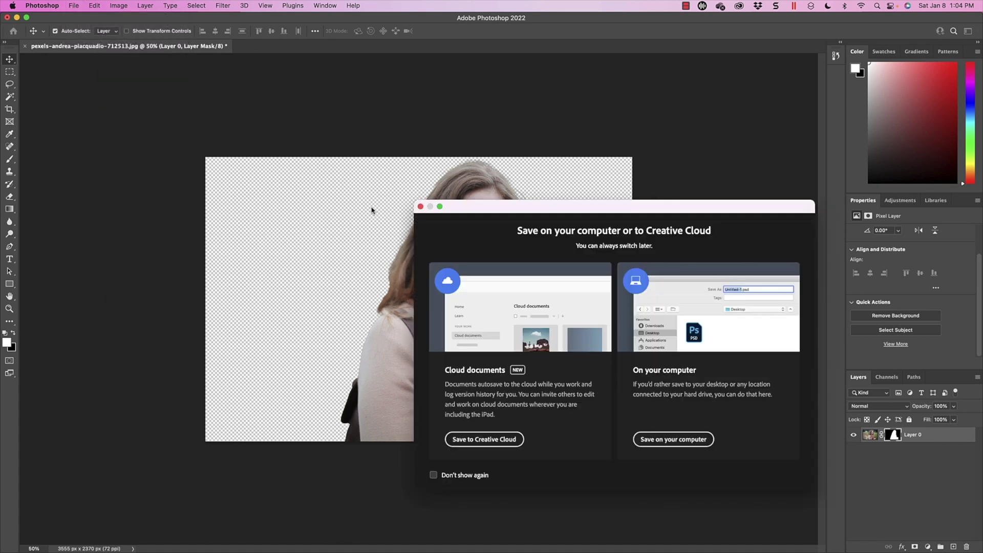
{"action": "left_click", "coordinate": [456, 476]}
{"action": "left_click", "coordinate": [674, 439]}
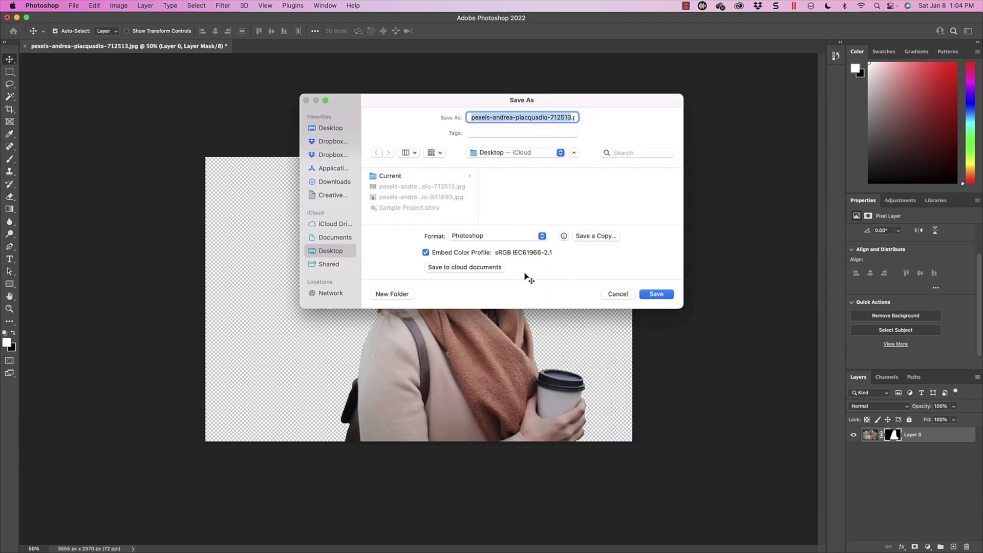
{"action": "left_click", "coordinate": [542, 236]}
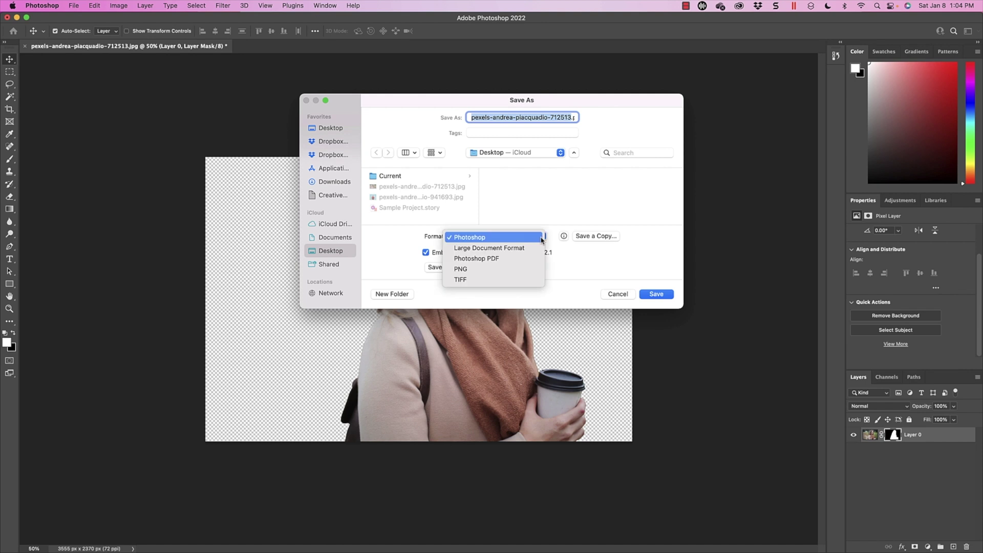
{"action": "left_click", "coordinate": [510, 269]}
{"action": "left_click", "coordinate": [660, 294]}
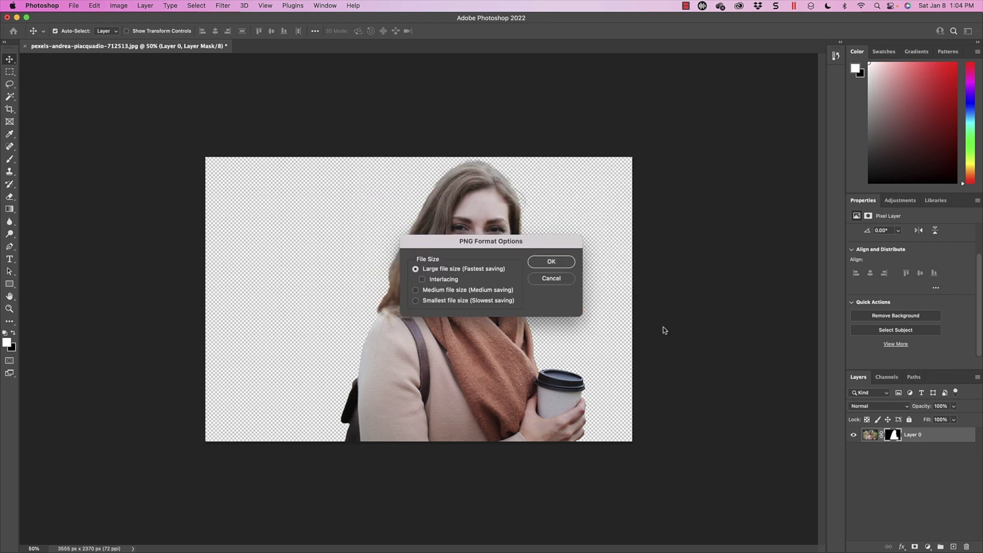
{"action": "left_click", "coordinate": [552, 261]}
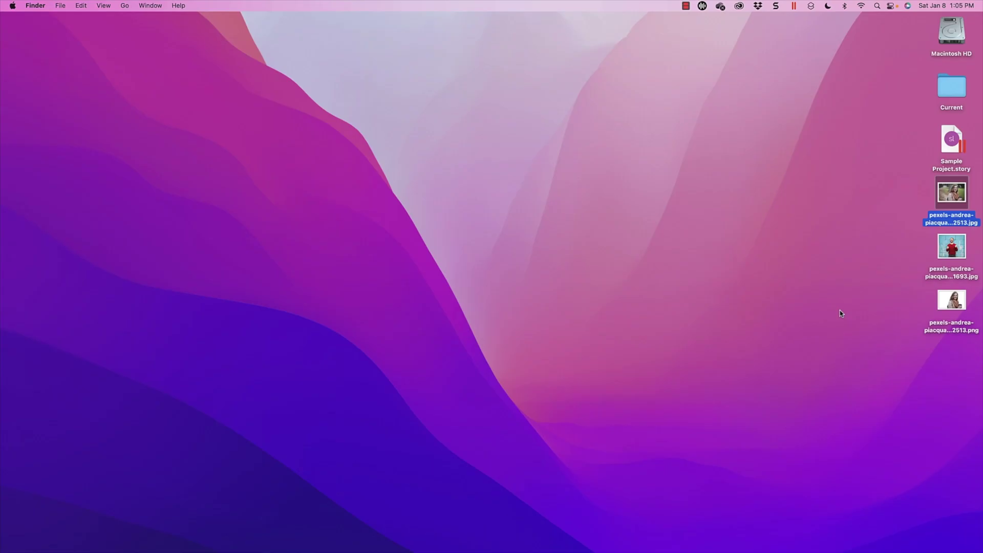
Quick Look the transparent PNG, then open pexels-andrea-piacquadio-941693.jpg in Photoshop from the desktop
{"action": "key", "text": "Down"}
{"action": "key", "text": "Down"}
{"action": "key", "text": "space"}
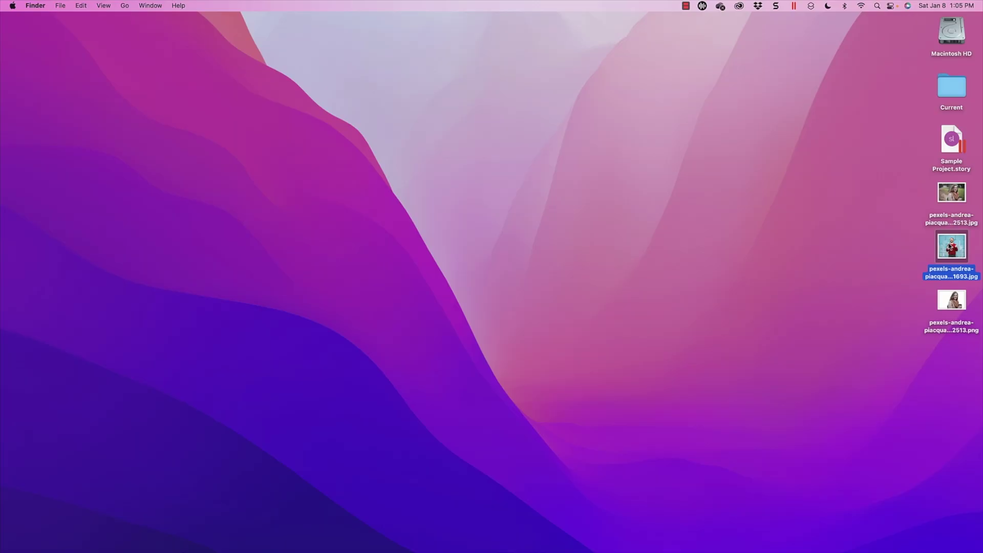
{"action": "left_click_drag", "start_coordinate": [950, 249], "coordinate": [876, 535]}
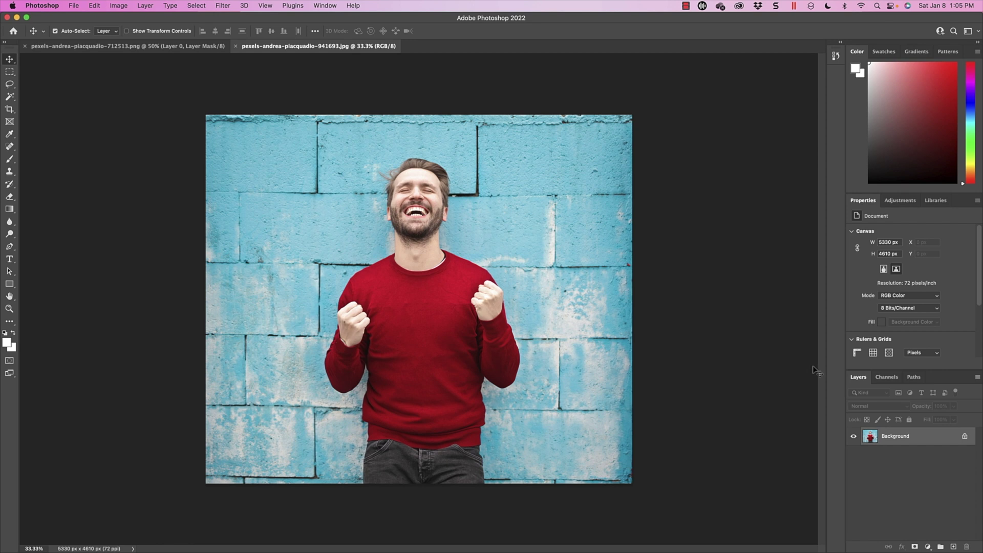
Unlock the Background layer and apply the Blur background quick action from Discover
{"action": "left_click", "coordinate": [965, 436]}
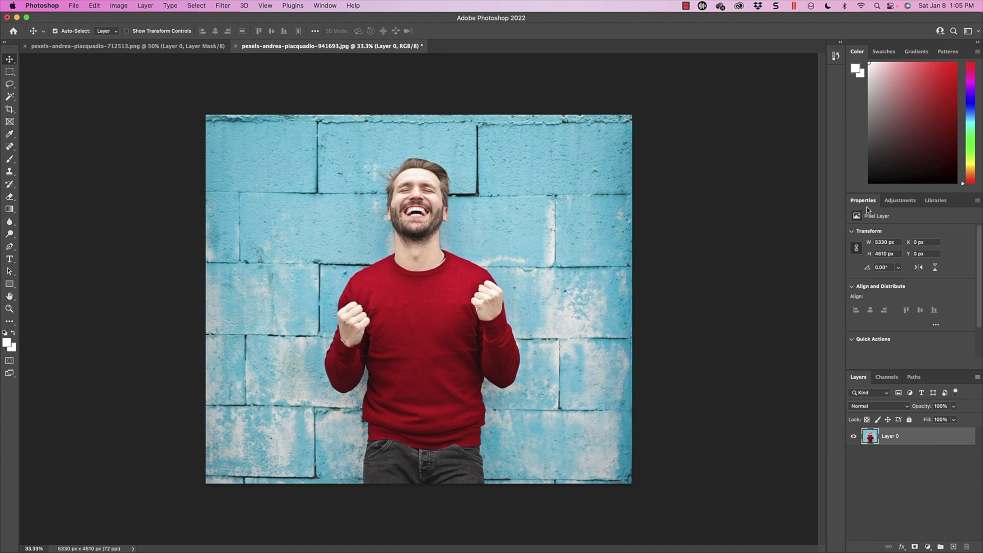
{"action": "scroll", "coordinate": [963, 318], "scroll_direction": "down", "scroll_amount": 2}
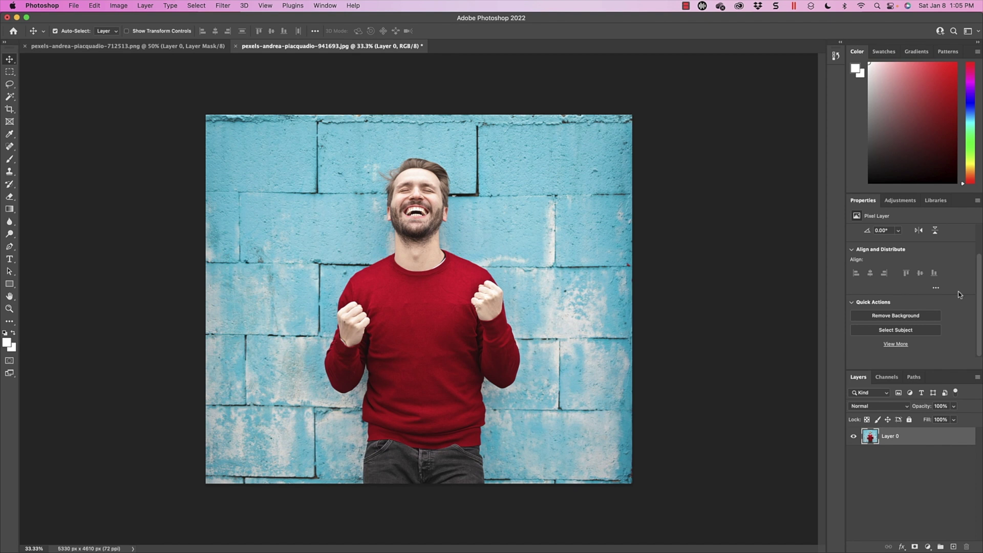
{"action": "left_click", "coordinate": [904, 347]}
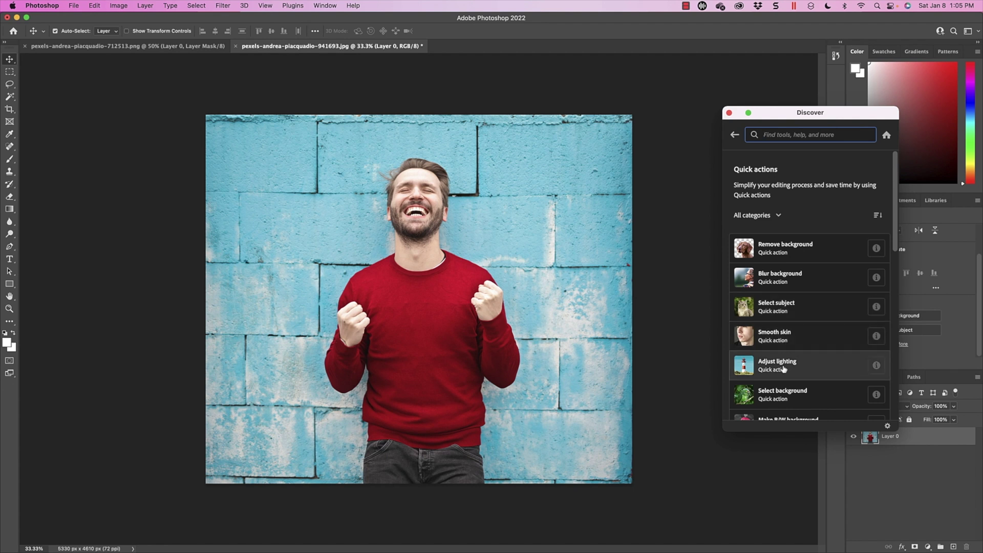
{"action": "left_click", "coordinate": [788, 278]}
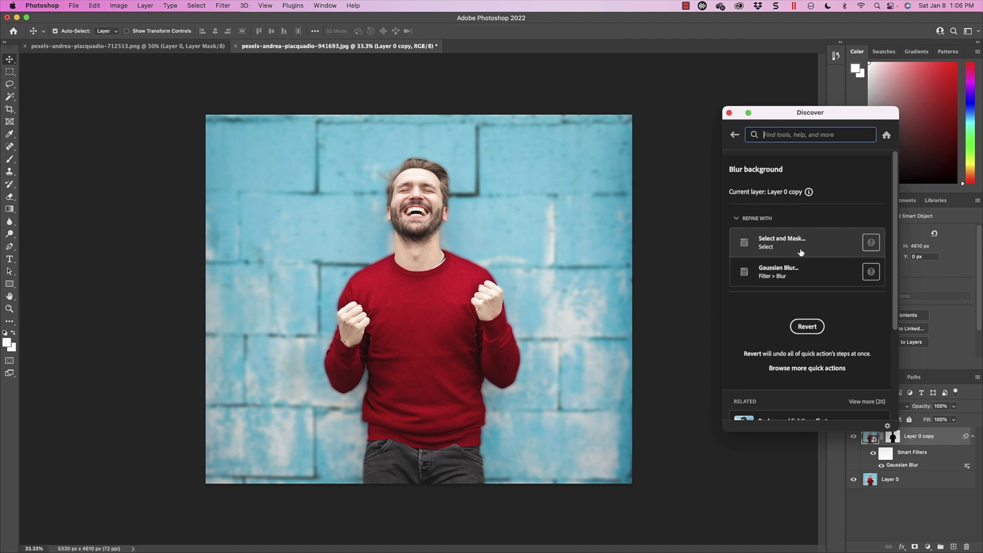
{"action": "mouse_move", "coordinate": [774, 254]}
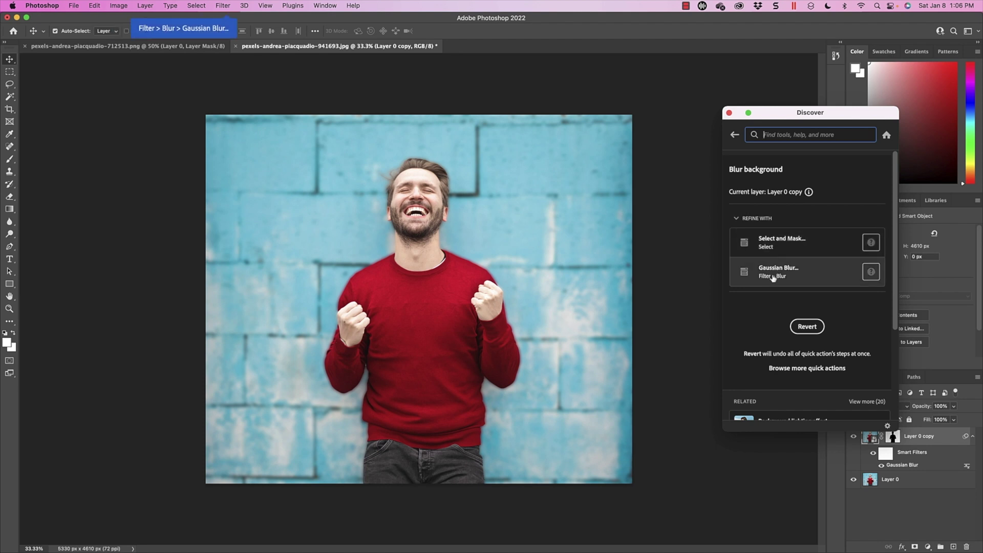
{"action": "left_click", "coordinate": [729, 112]}
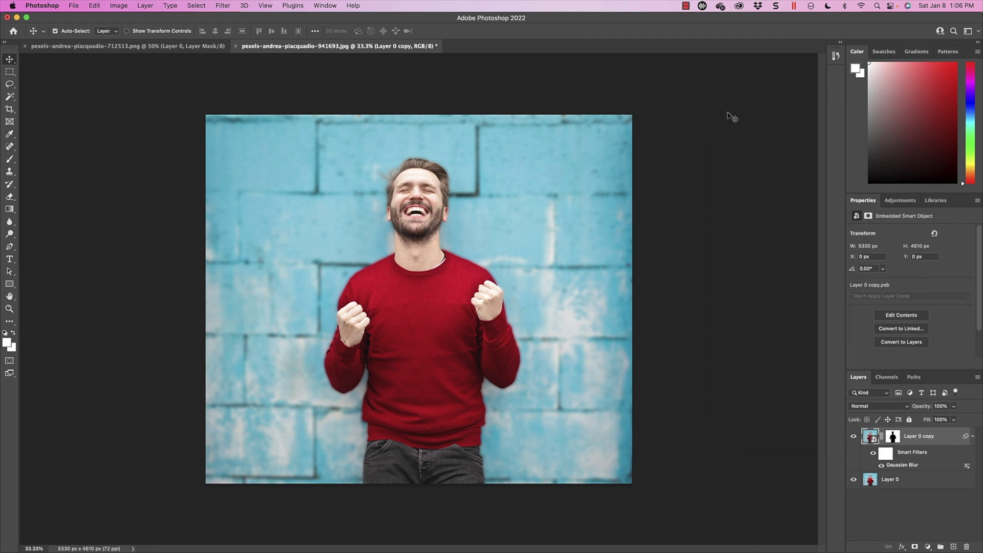
Open Select and Mask and check the man's edges at 100% zoom, then zoom back out
{"action": "left_click", "coordinate": [195, 6]}
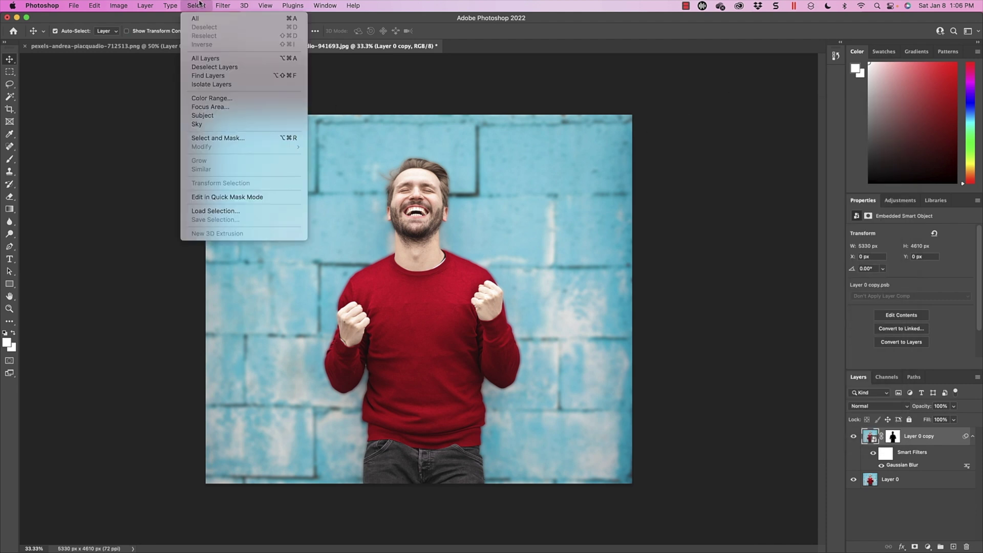
{"action": "left_click", "coordinate": [227, 137]}
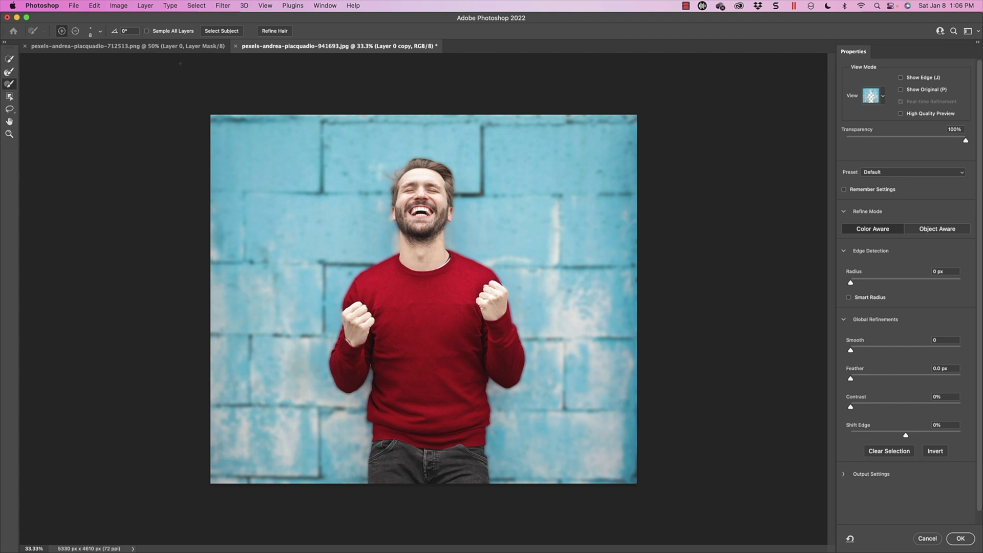
{"action": "key", "text": "super+1"}
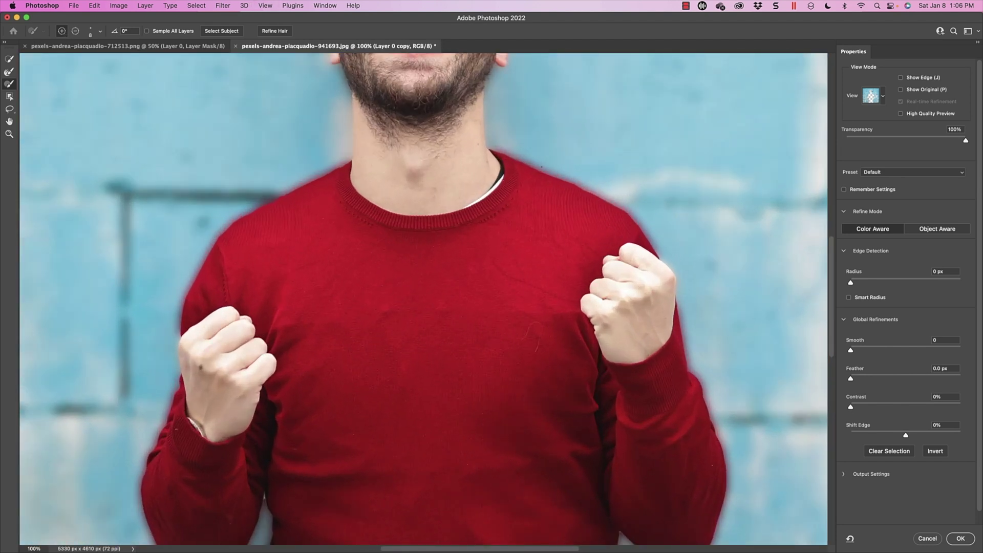
{"action": "scroll", "coordinate": [423, 298], "scroll_direction": "up", "scroll_amount": 10}
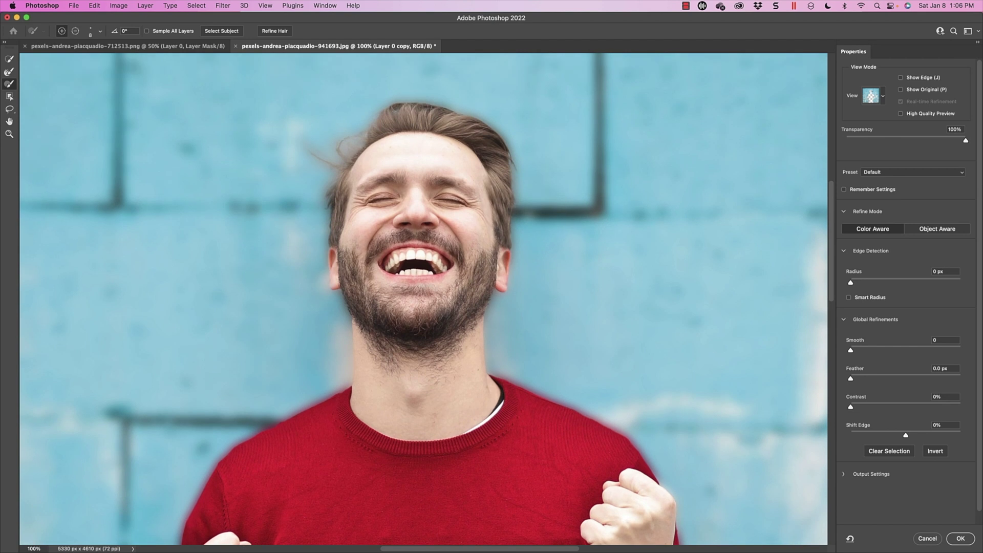
{"action": "scroll", "coordinate": [424, 298], "scroll_direction": "down", "scroll_amount": 20}
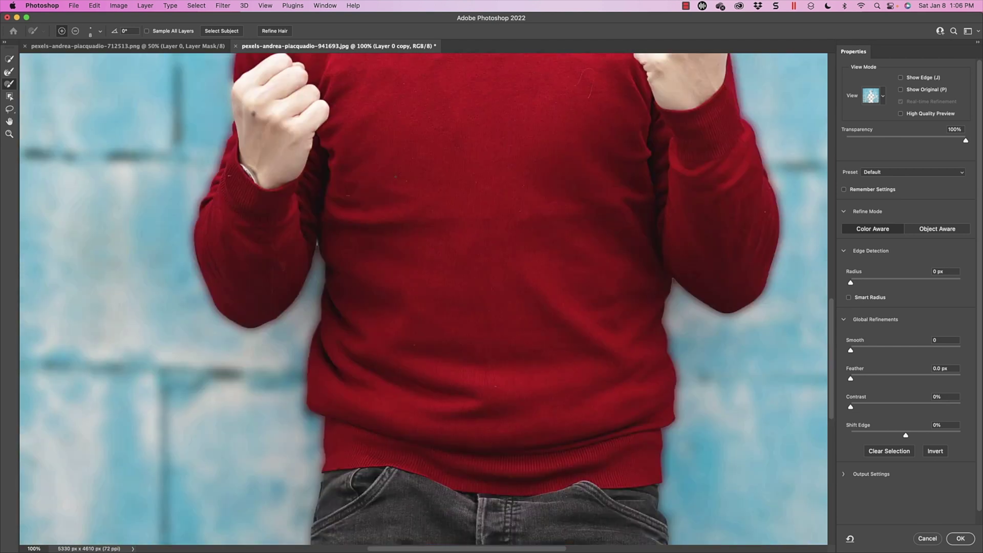
{"action": "scroll", "coordinate": [424, 298], "scroll_direction": "up", "scroll_amount": 15}
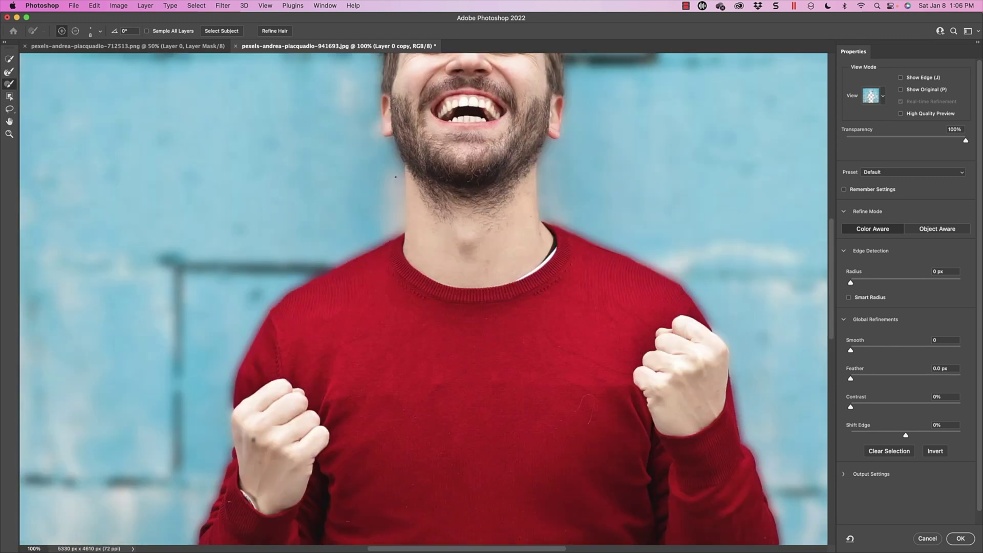
{"action": "key", "text": "super+minus"}
{"action": "key", "text": "super+minus"}
{"action": "key", "text": "super+minus"}
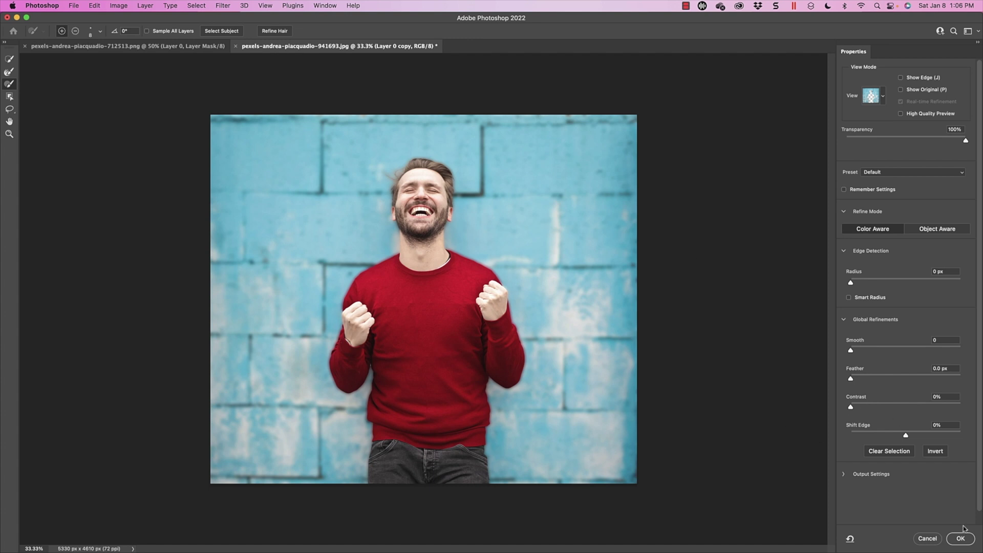
Accept the refined mask and review the Gaussian Blur smart filter's Radius of 19.0
{"action": "left_click", "coordinate": [961, 539]}
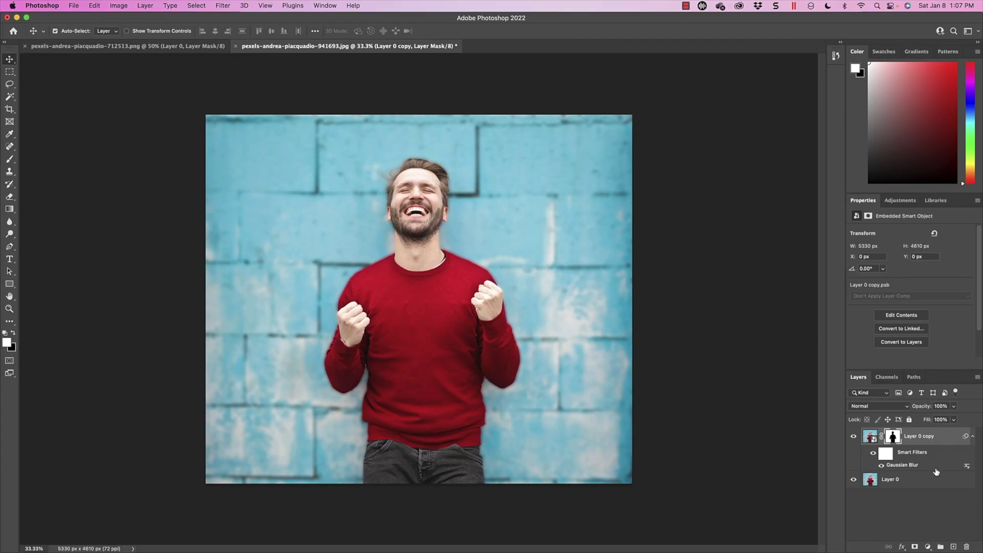
{"action": "key", "text": "super+2"}
{"action": "double_click", "coordinate": [913, 470]}
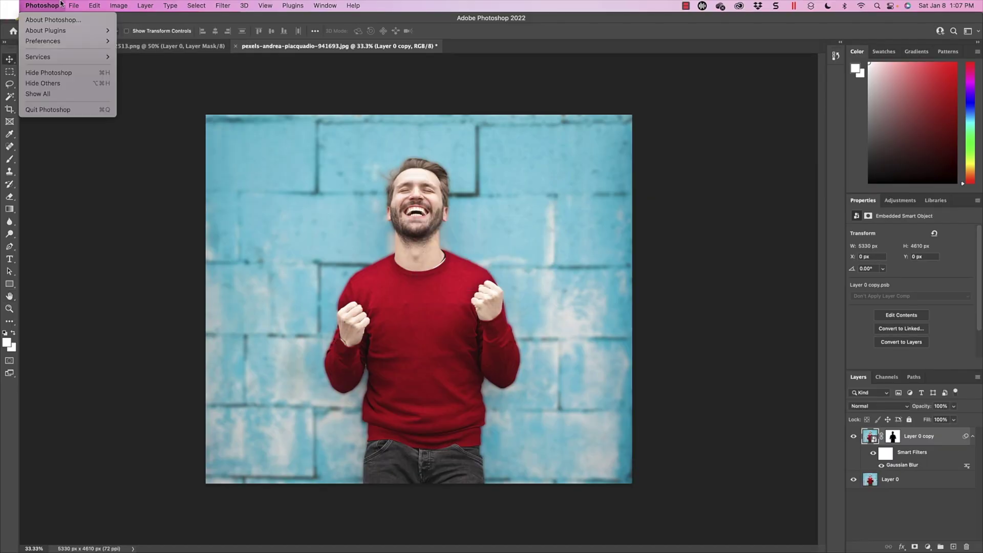
{"action": "mouse_move", "coordinate": [74, 6]}
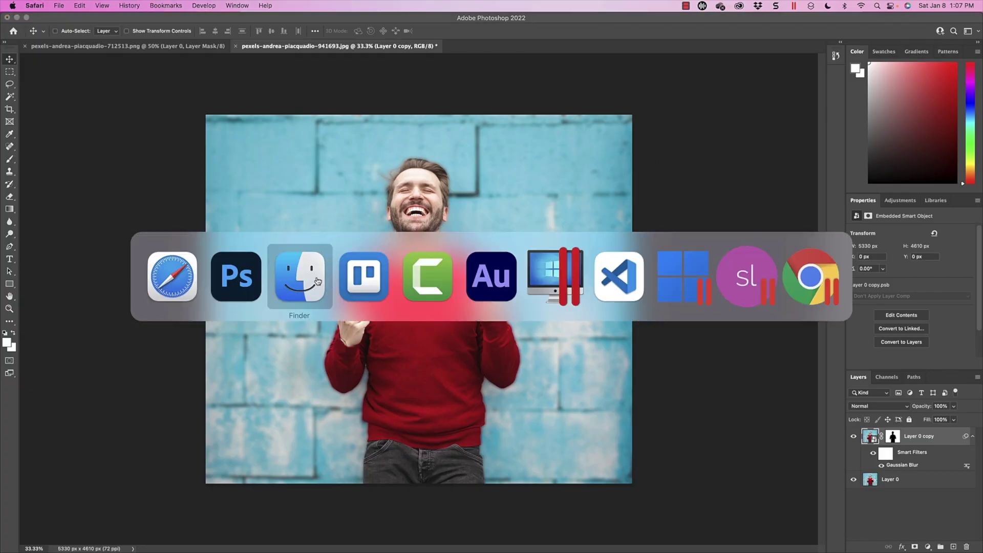
{"action": "key", "text": "Left"}
{"action": "key", "text": "Left"}
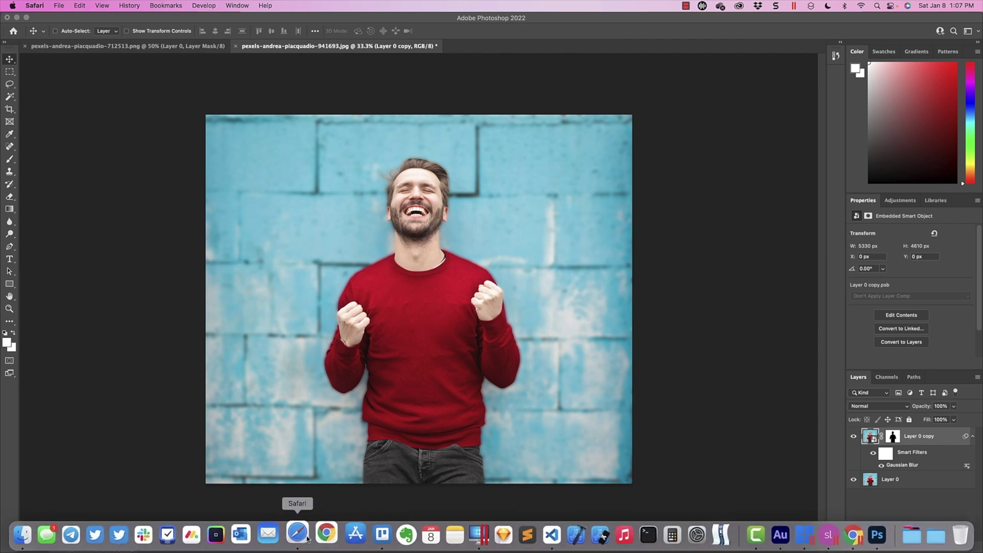
In Safari, reach LearningDojo's Templates page via the Blog and expand the Courses dropdown
{"action": "left_click", "coordinate": [297, 532]}
{"action": "left_click", "coordinate": [245, 44]}
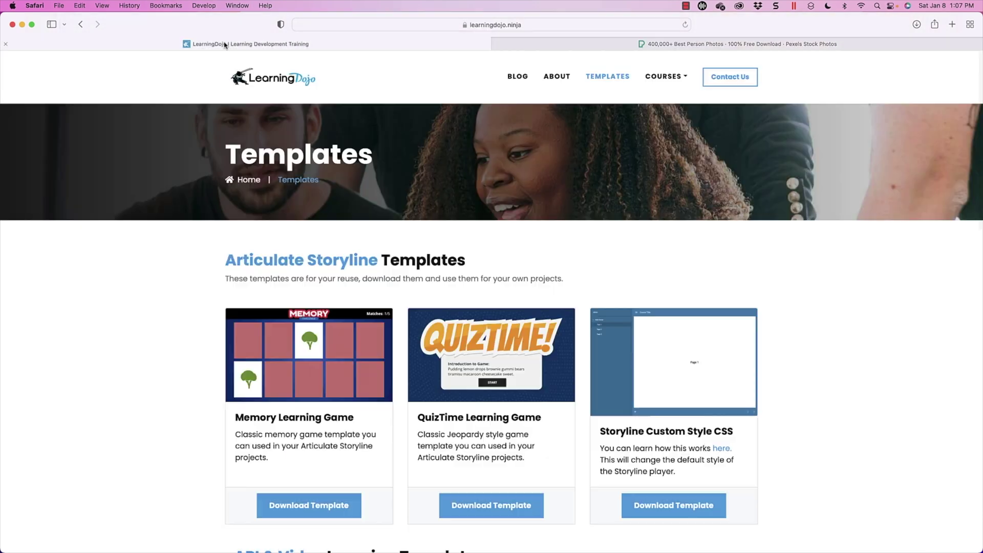
{"action": "left_click", "coordinate": [516, 82]}
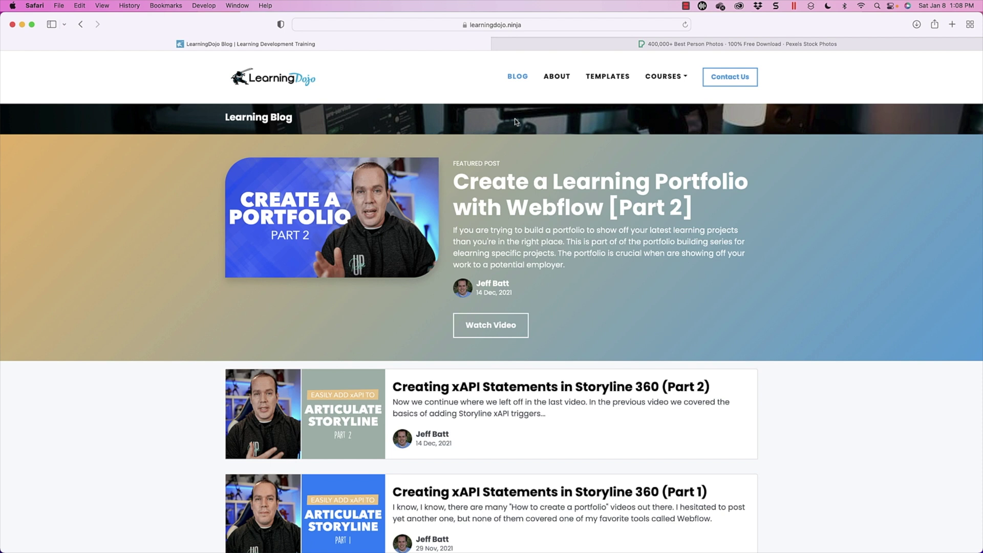
{"action": "left_click", "coordinate": [607, 76]}
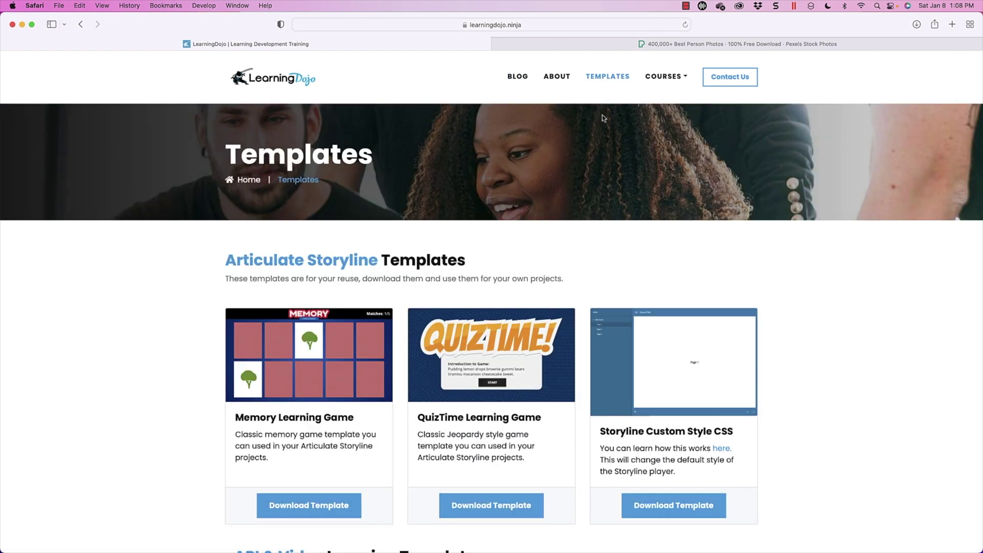
{"action": "left_click", "coordinate": [666, 77]}
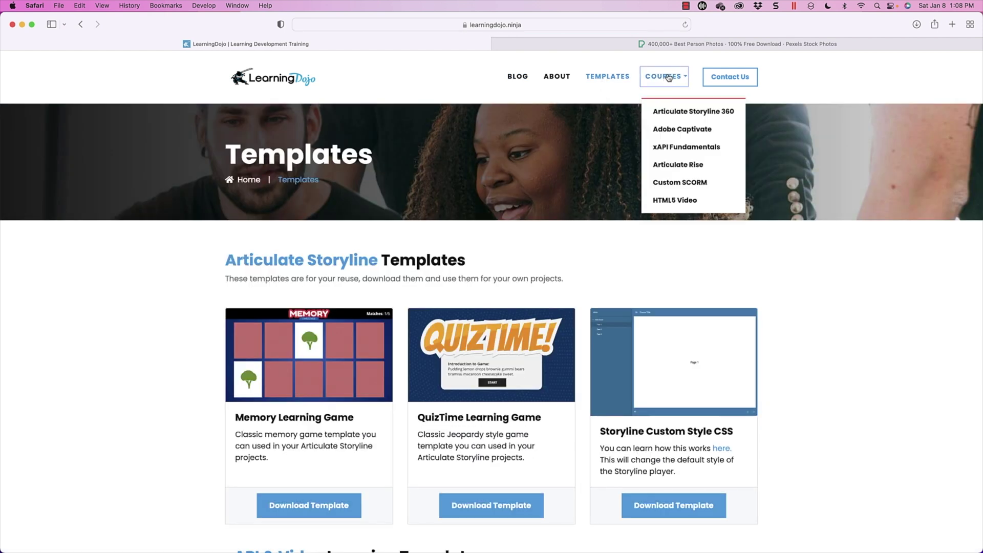